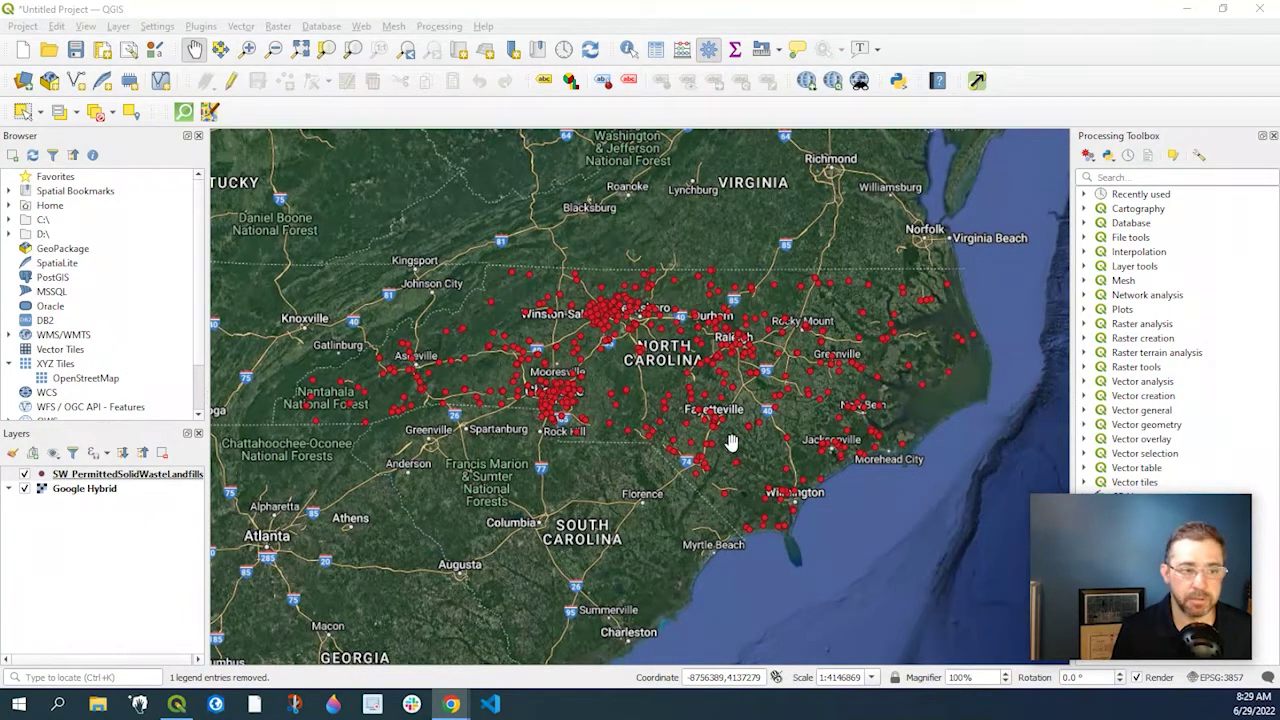
Switch the landfills layer's symbology to Heatmap with the Reds colour ramp.
{"action": "left_click", "coordinate": [143, 476]}
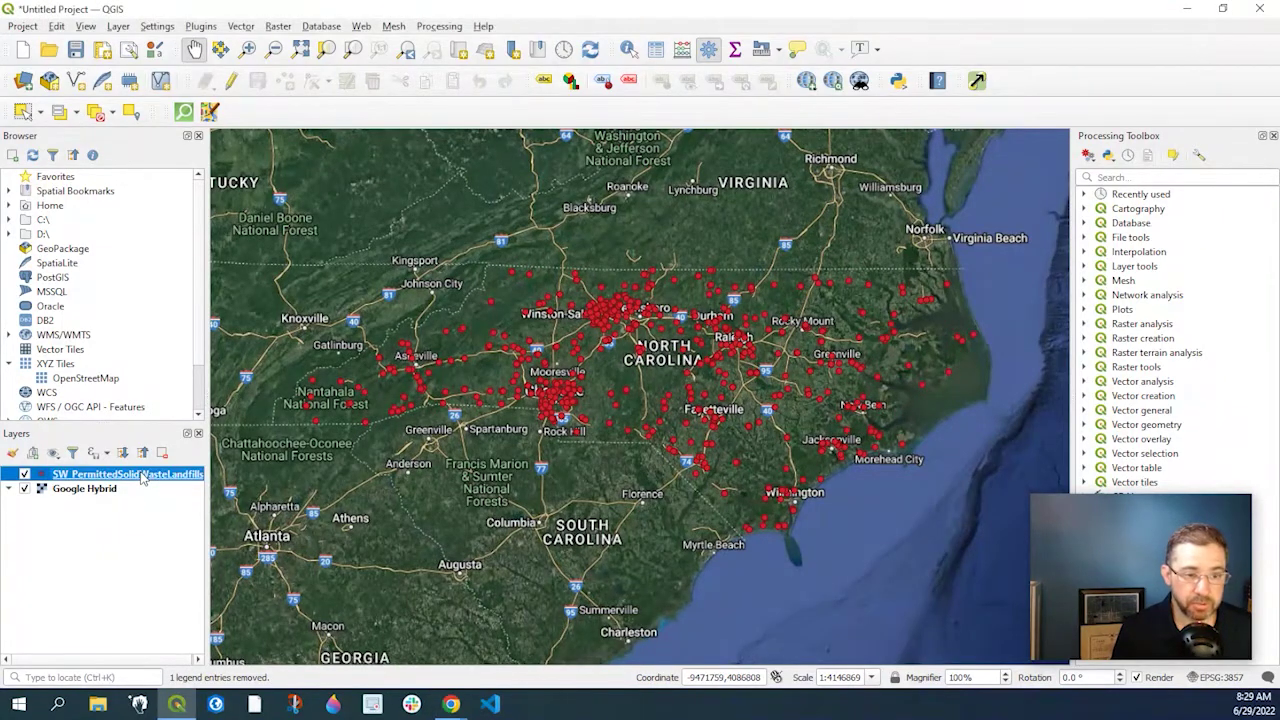
{"action": "right_click", "coordinate": [150, 480]}
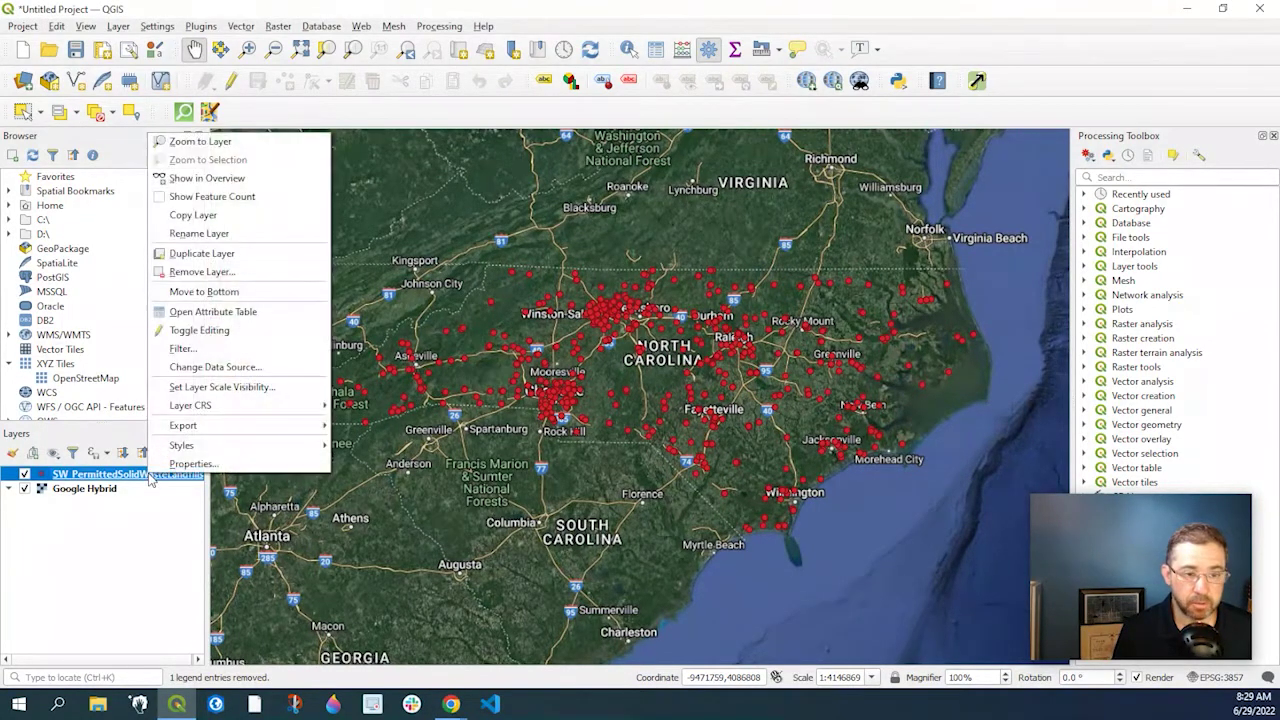
{"action": "left_click", "coordinate": [180, 465]}
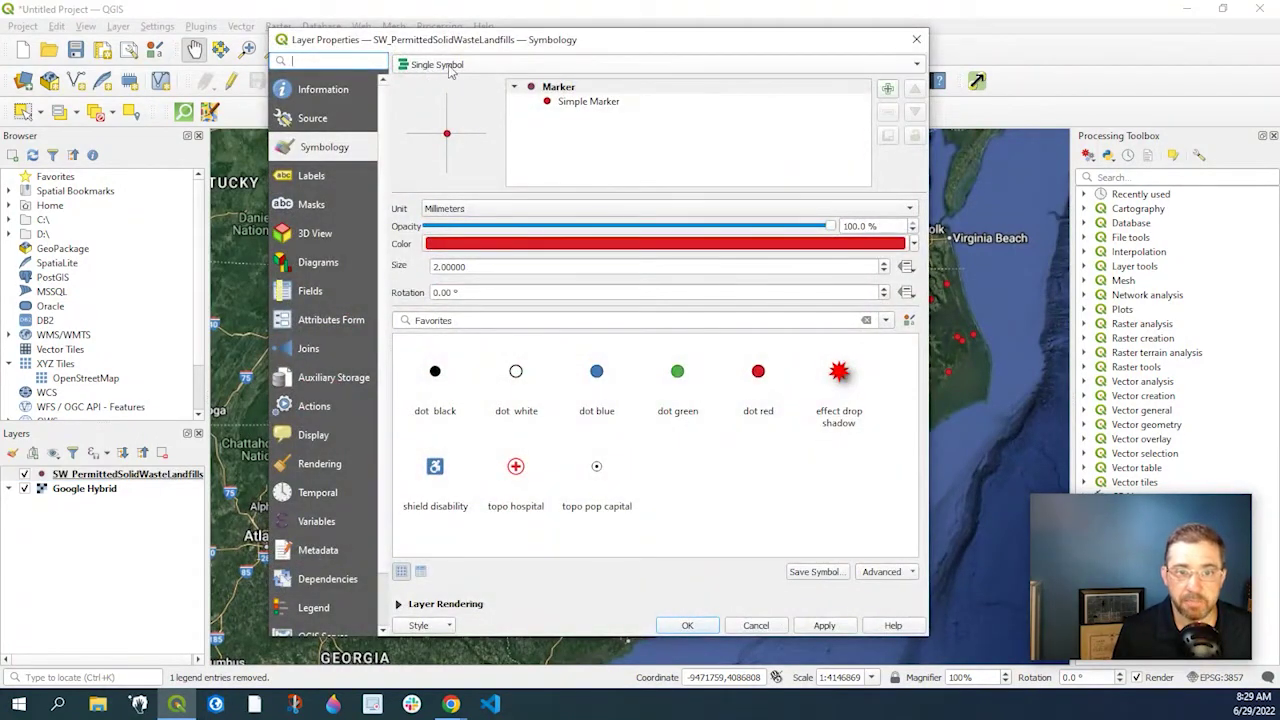
{"action": "left_click", "coordinate": [917, 66]}
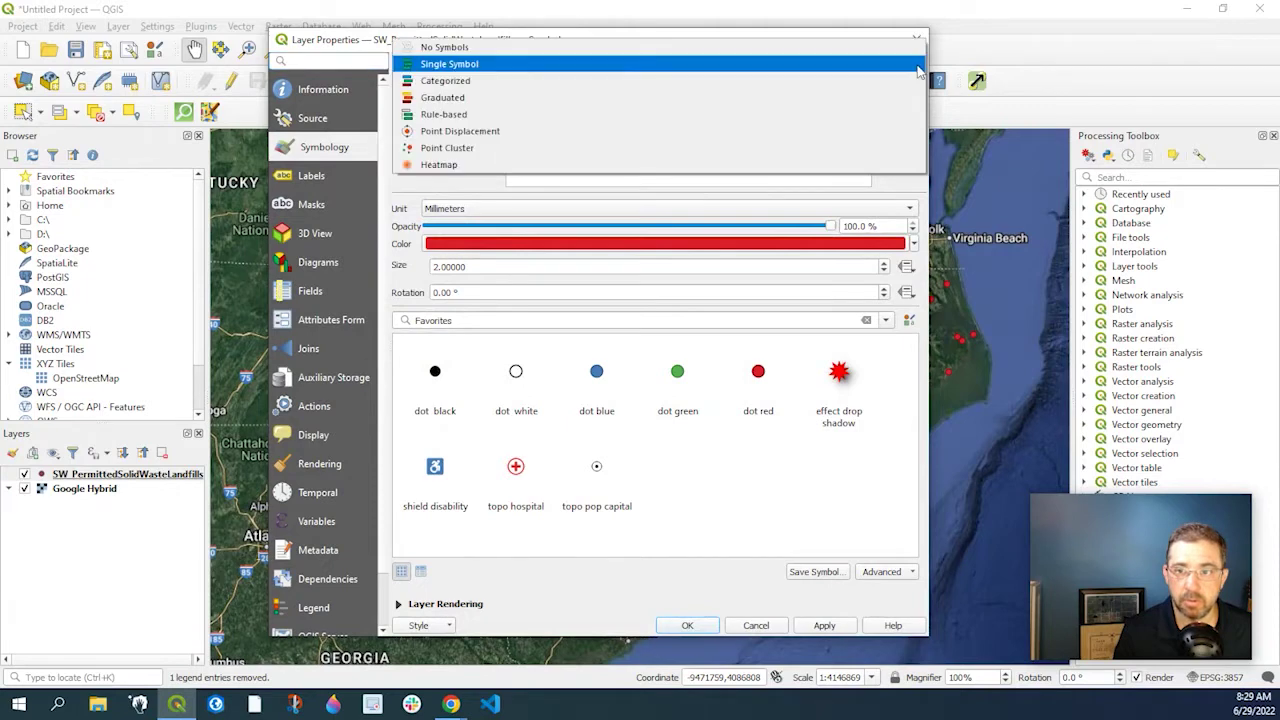
{"action": "left_click", "coordinate": [455, 165]}
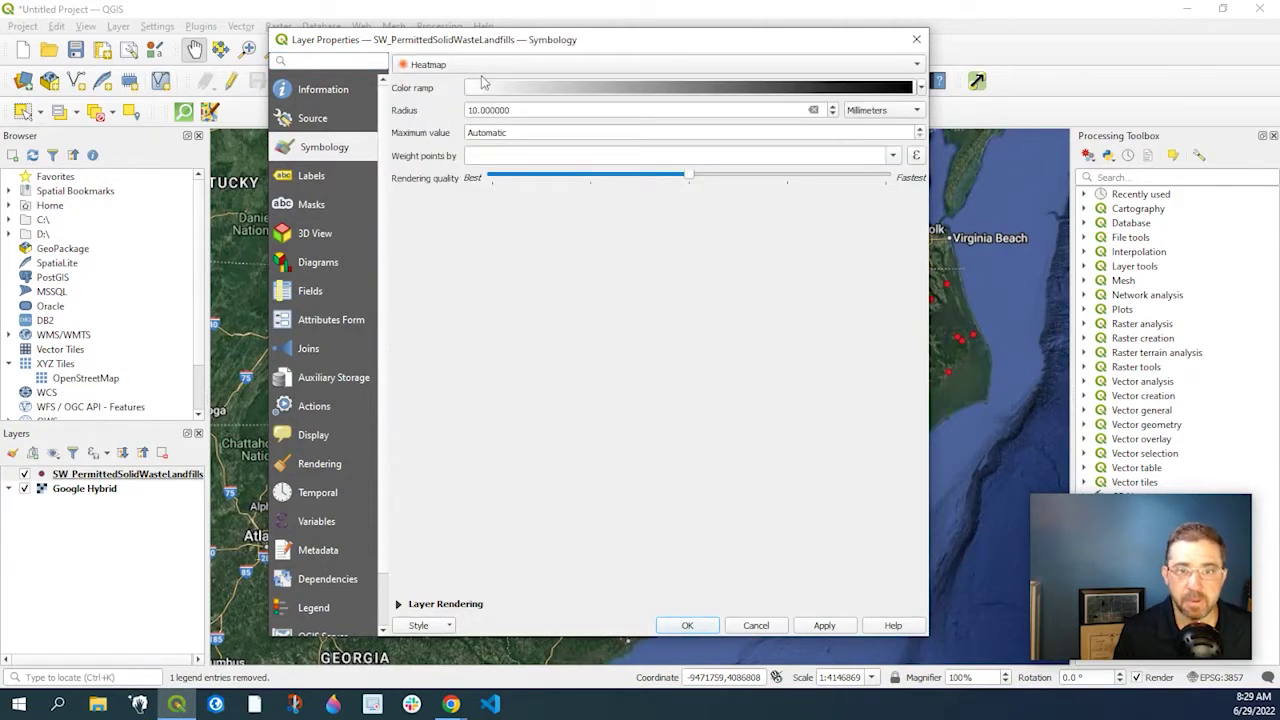
{"action": "left_click", "coordinate": [922, 90]}
{"action": "left_click", "coordinate": [491, 218]}
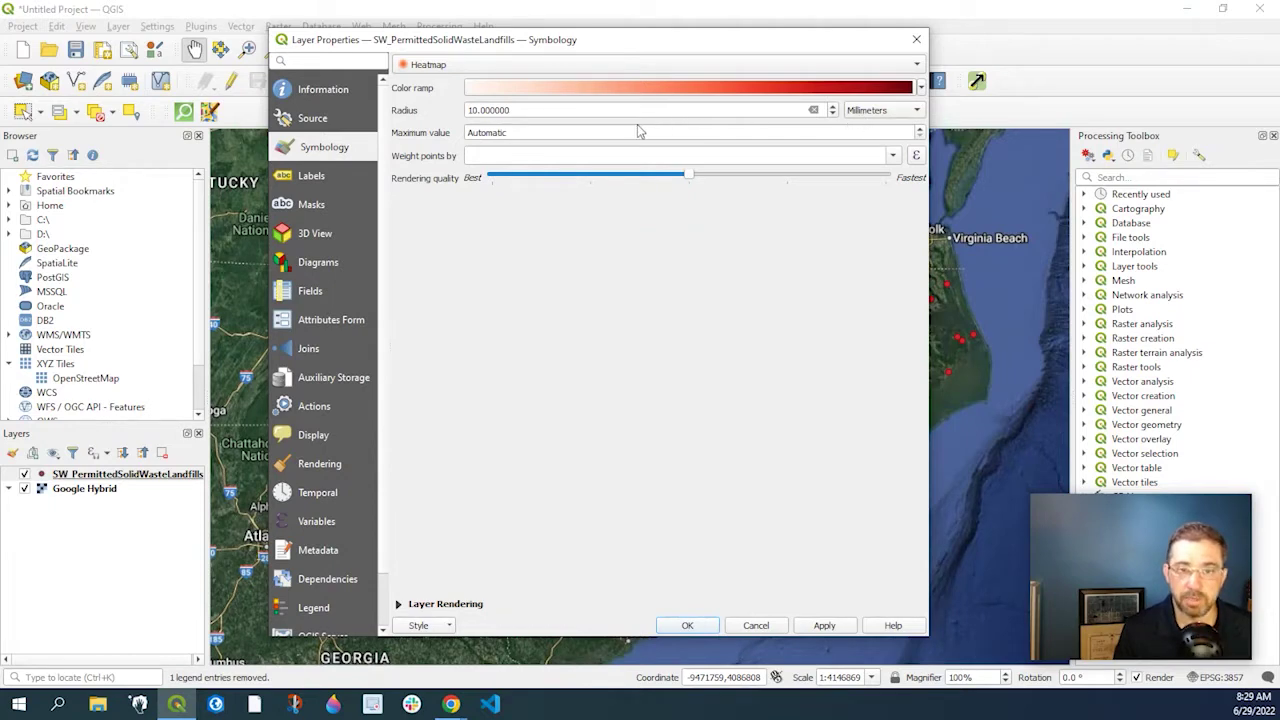
Set the heatmap radius to 20000 map units and apply it.
{"action": "mouse_move", "coordinate": [1238, 657]}
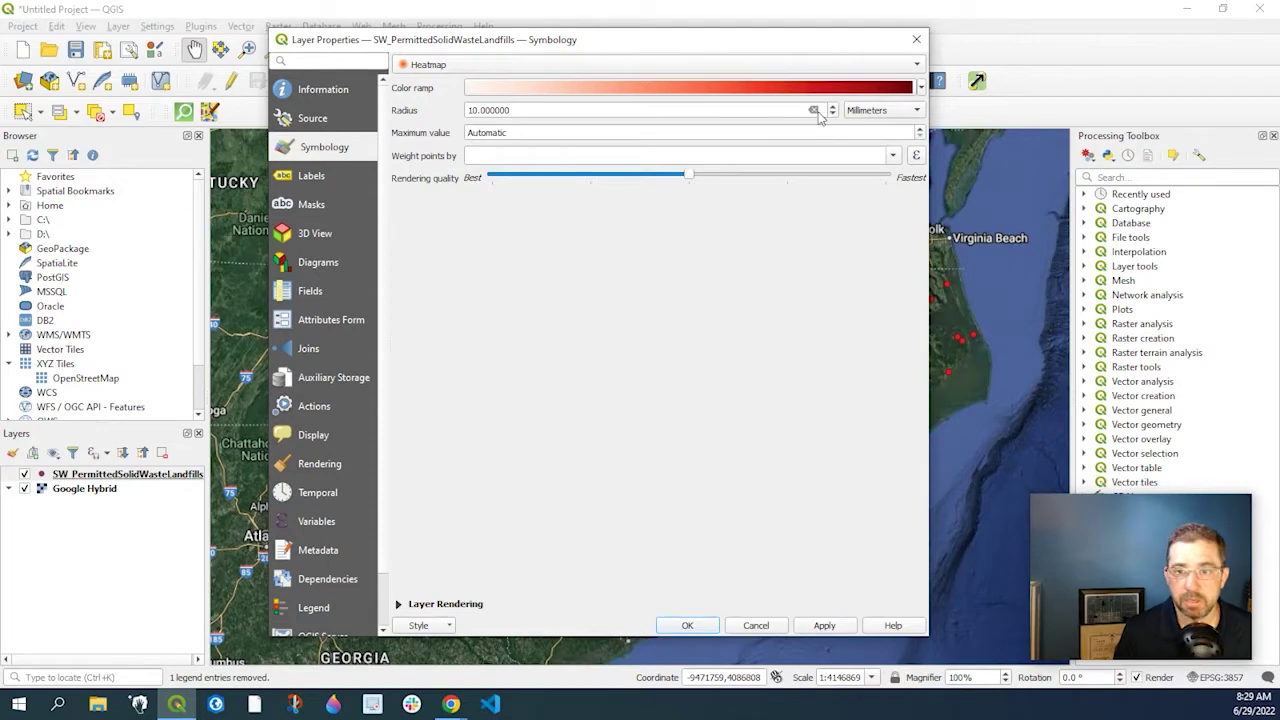
{"action": "left_click", "coordinate": [878, 111]}
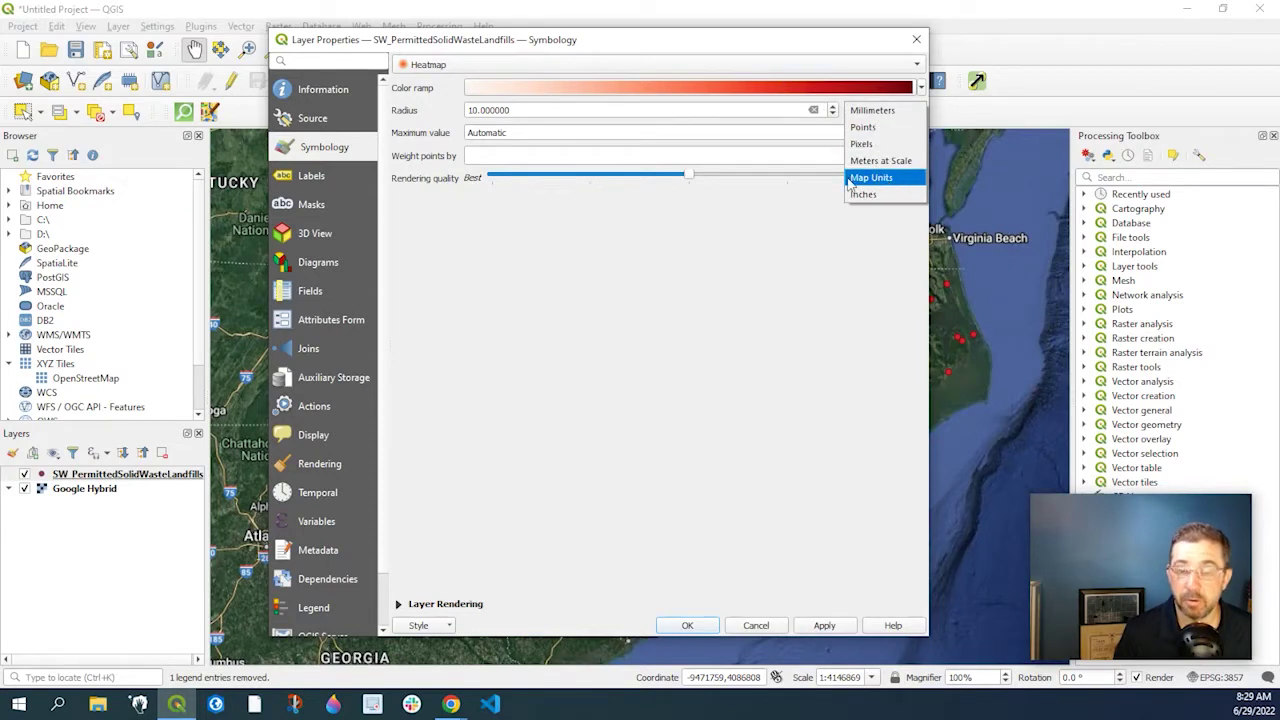
{"action": "left_click", "coordinate": [886, 179]}
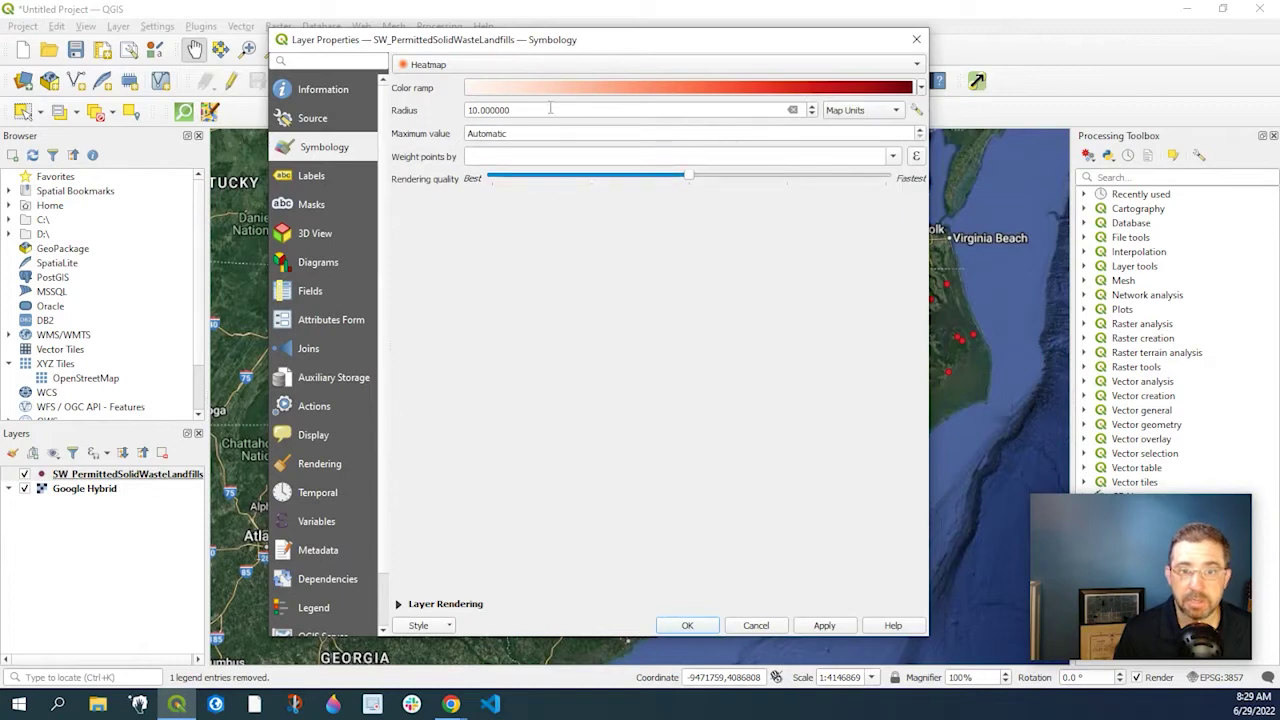
{"action": "left_click_drag", "start_coordinate": [550, 108], "coordinate": [359, 100]}
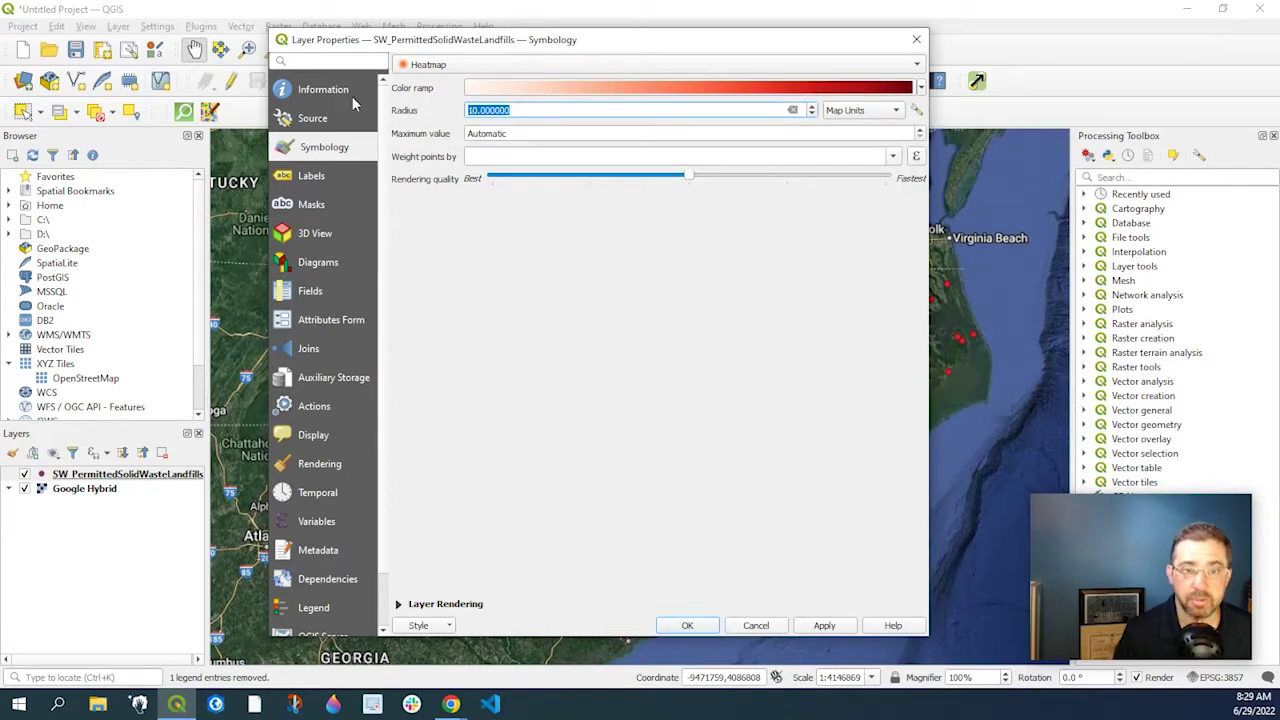
{"action": "type", "text": "20"}
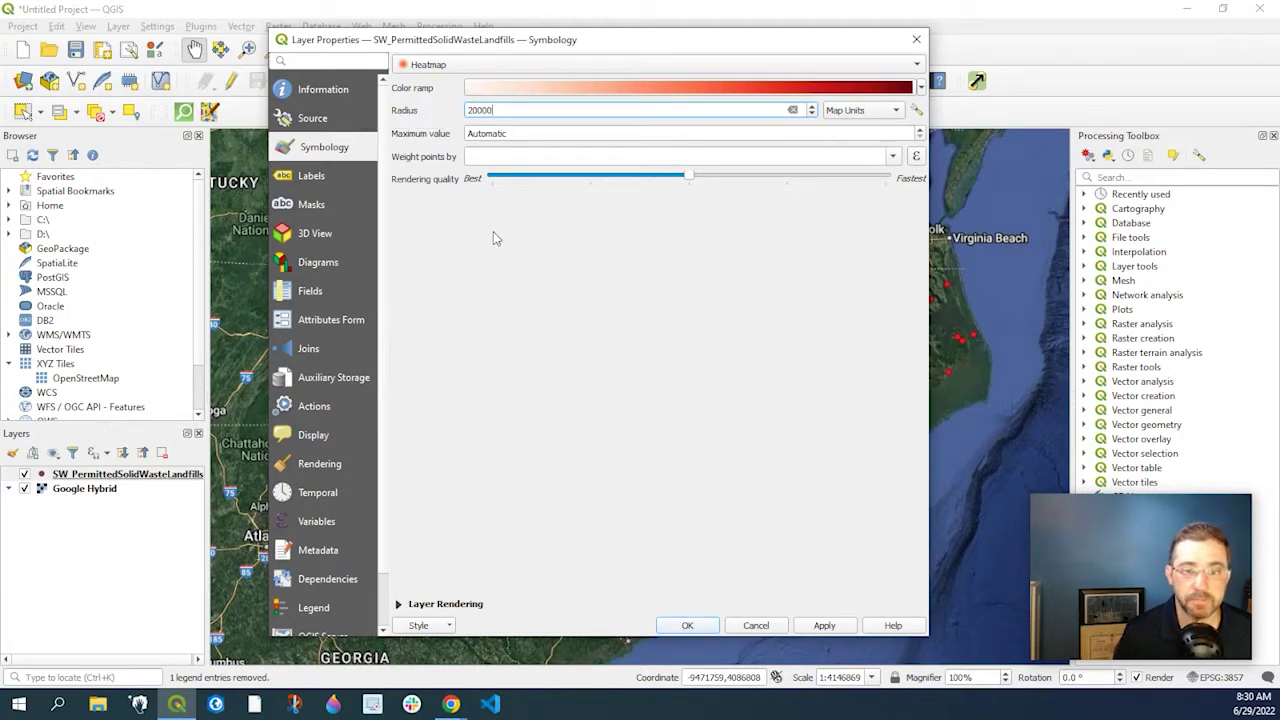
{"action": "left_click", "coordinate": [836, 632]}
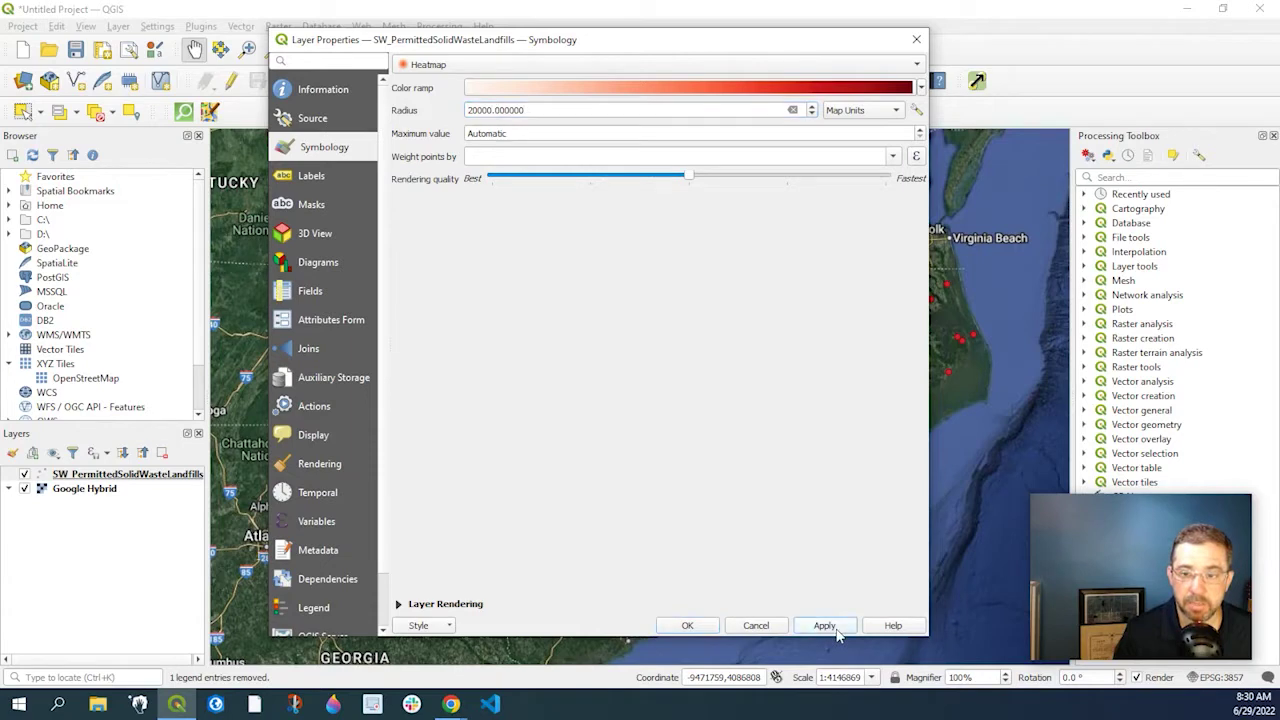
{"action": "left_click", "coordinate": [688, 625]}
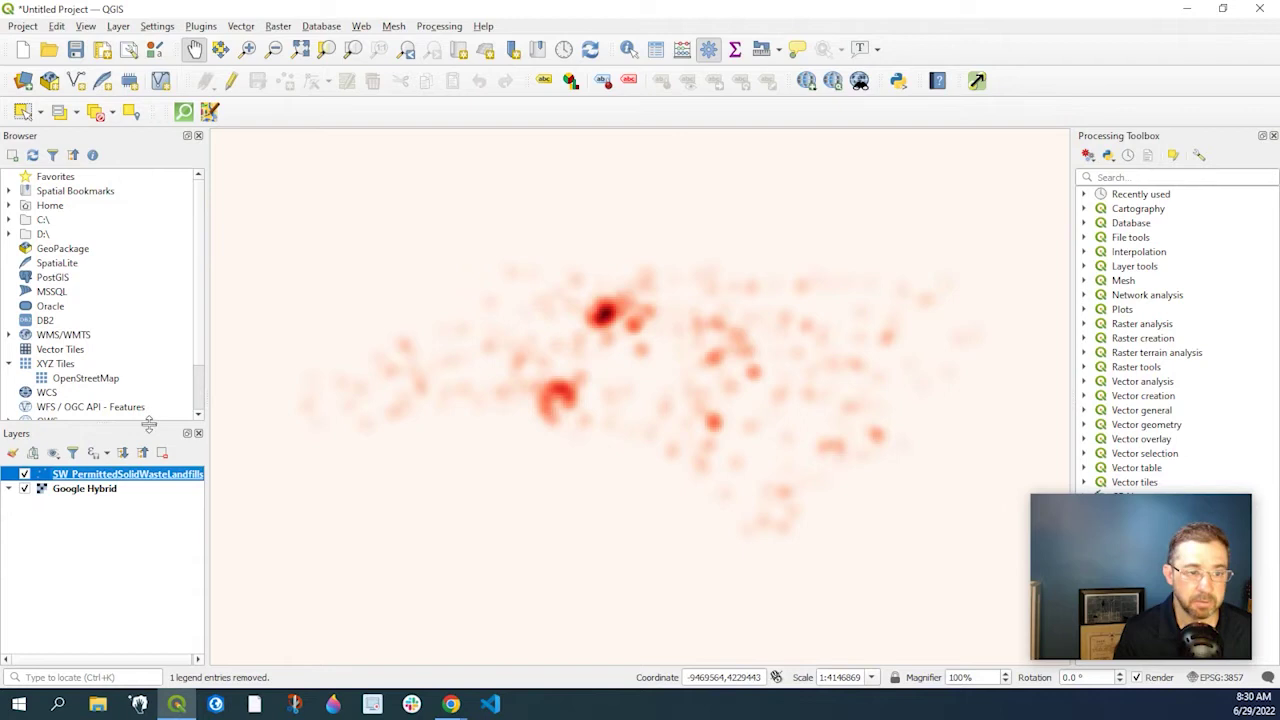
{"action": "right_click", "coordinate": [126, 478]}
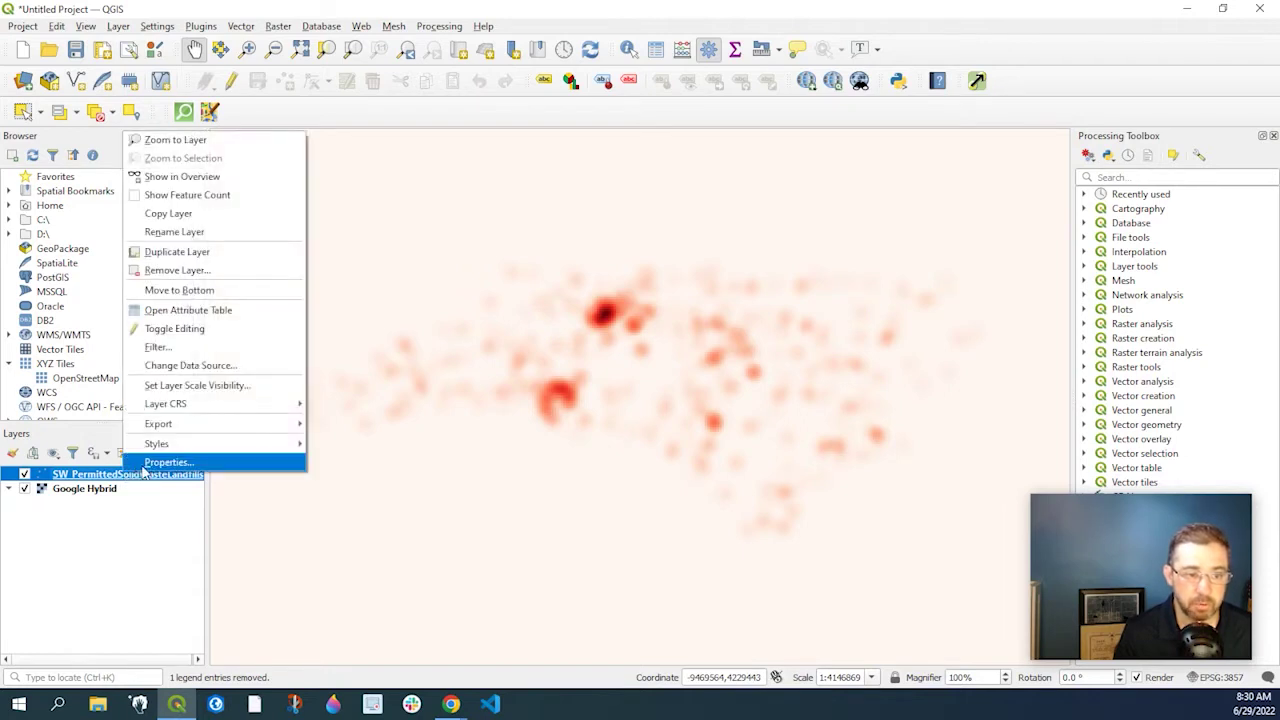
{"action": "left_click", "coordinate": [146, 465]}
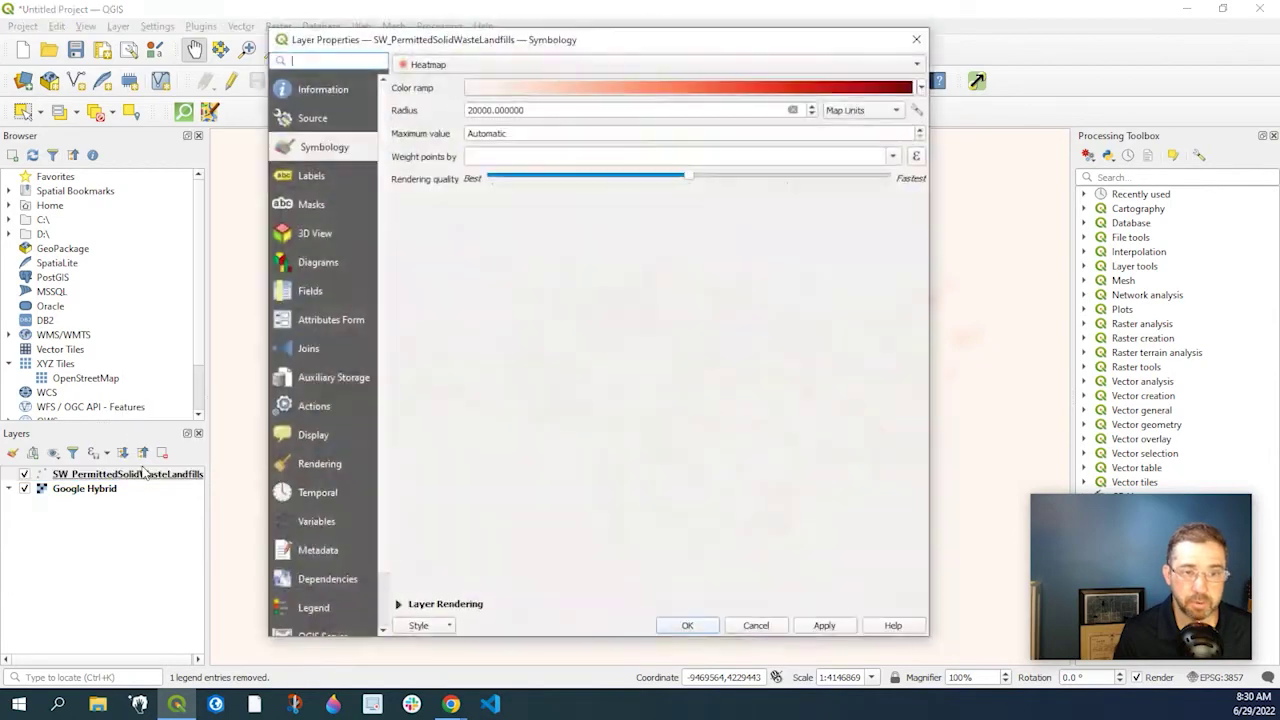
Set the Reds ramp's first gradient stop to 0% opacity and apply the updated ramp.
{"action": "left_click", "coordinate": [547, 90]}
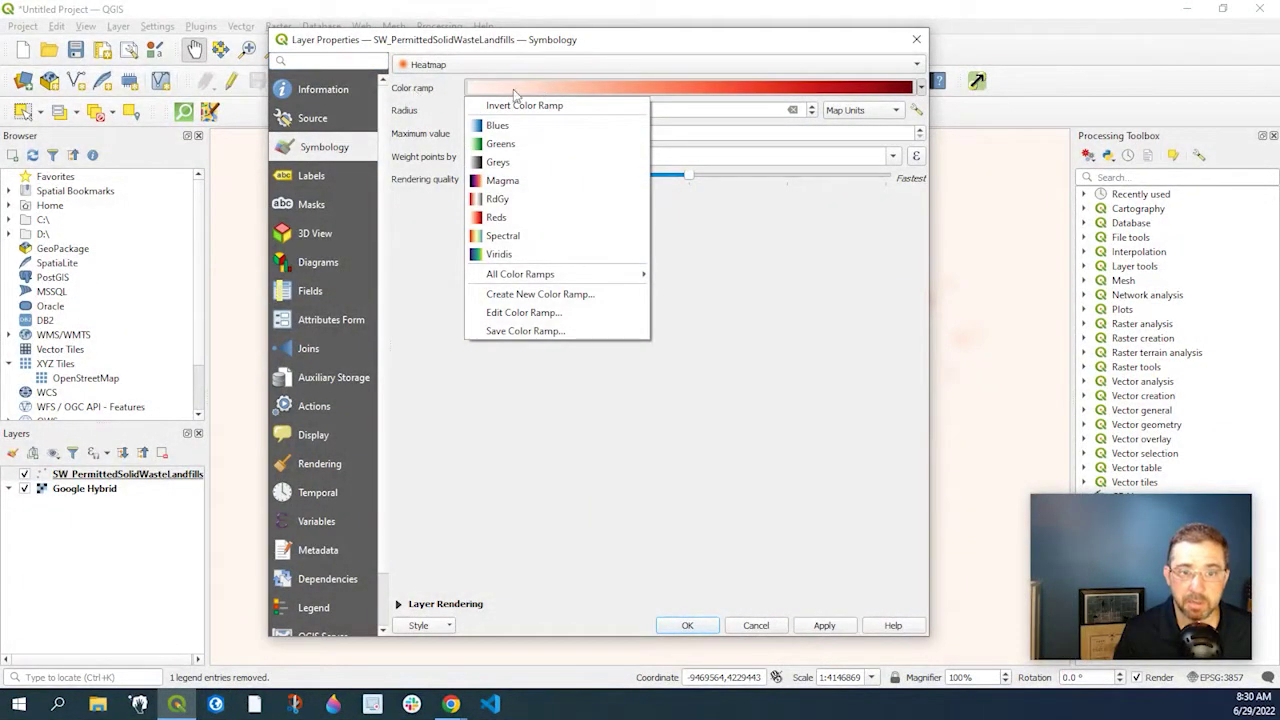
{"action": "left_click", "coordinate": [520, 312]}
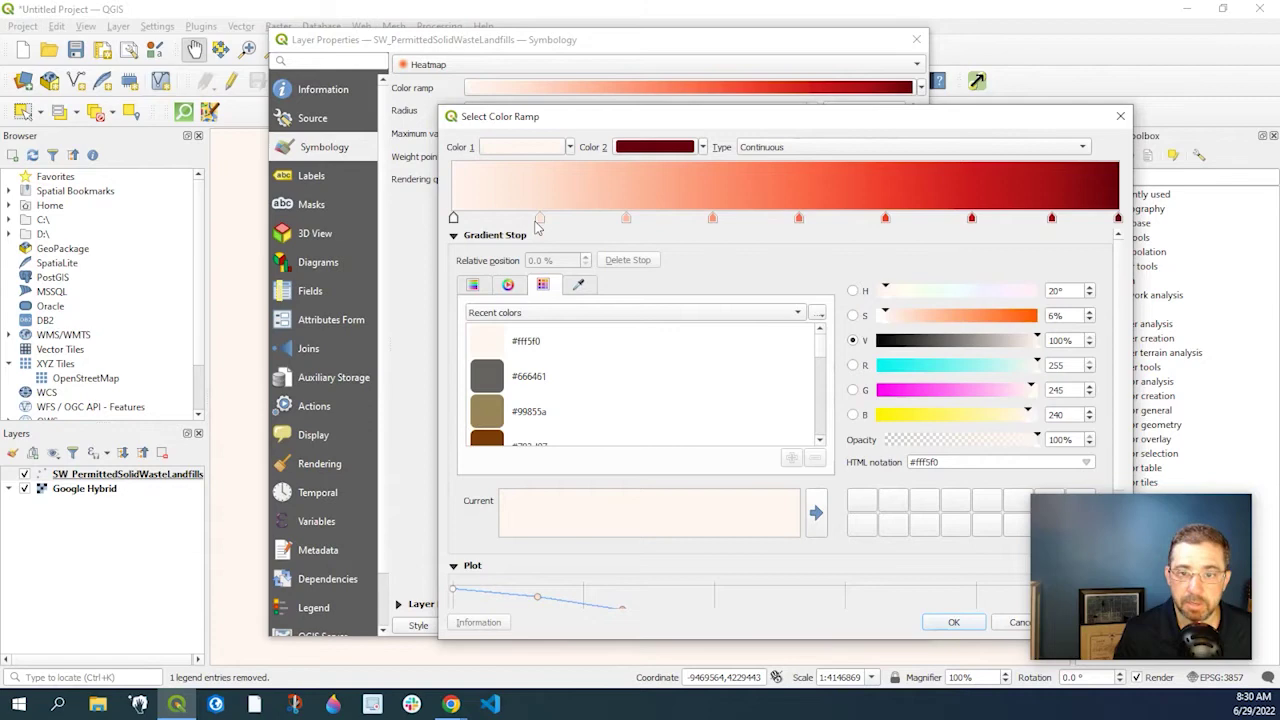
{"action": "left_click", "coordinate": [541, 219]}
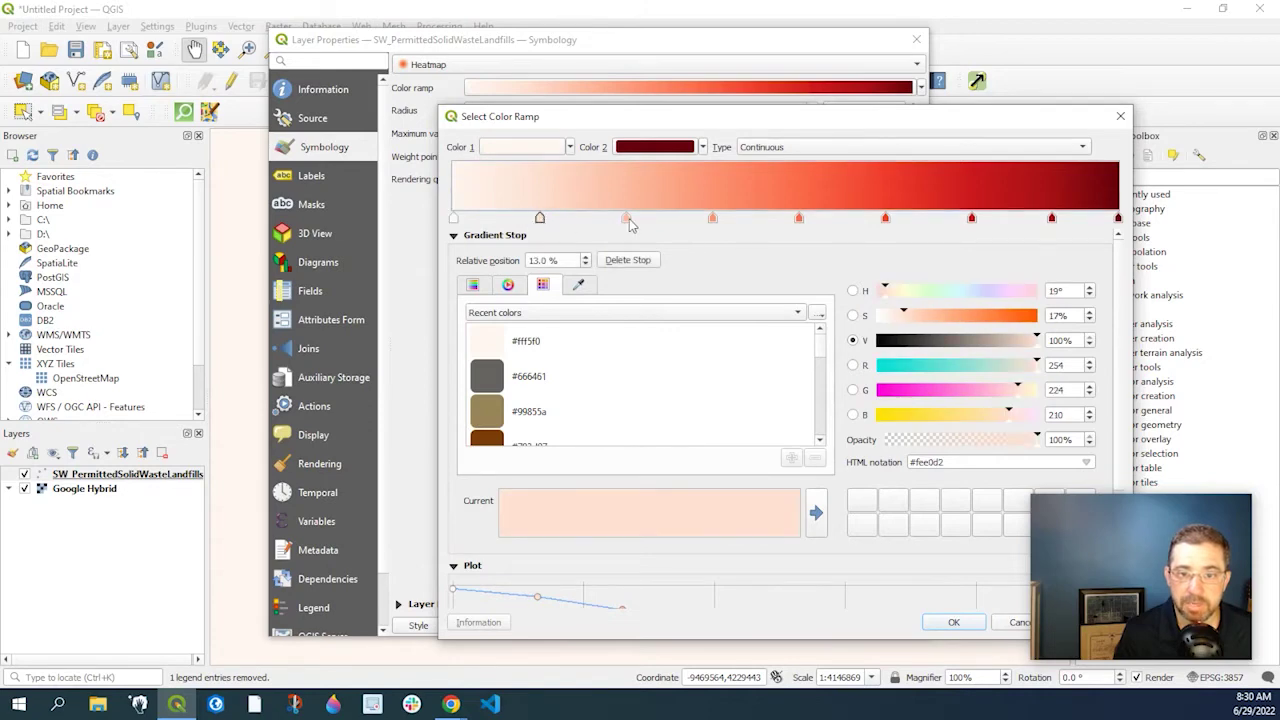
{"action": "left_click", "coordinate": [626, 219]}
{"action": "left_click", "coordinate": [454, 218]}
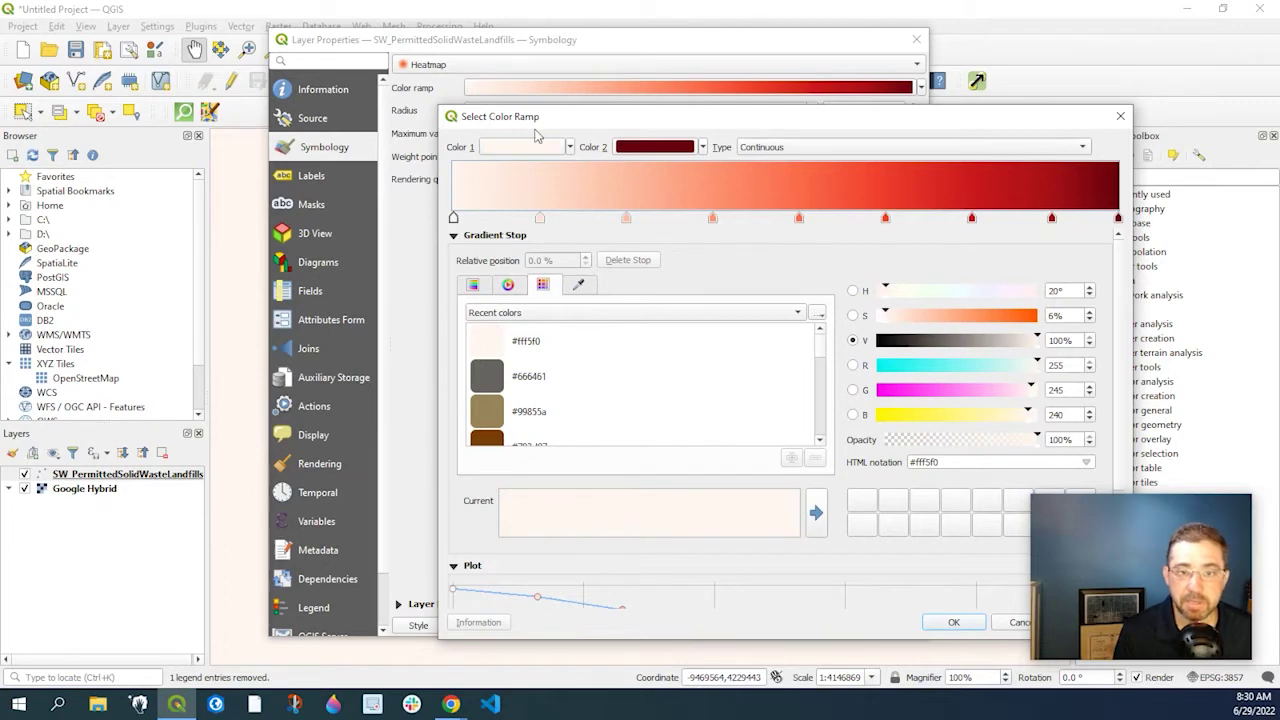
{"action": "left_click_drag", "start_coordinate": [548, 126], "coordinate": [341, 58]}
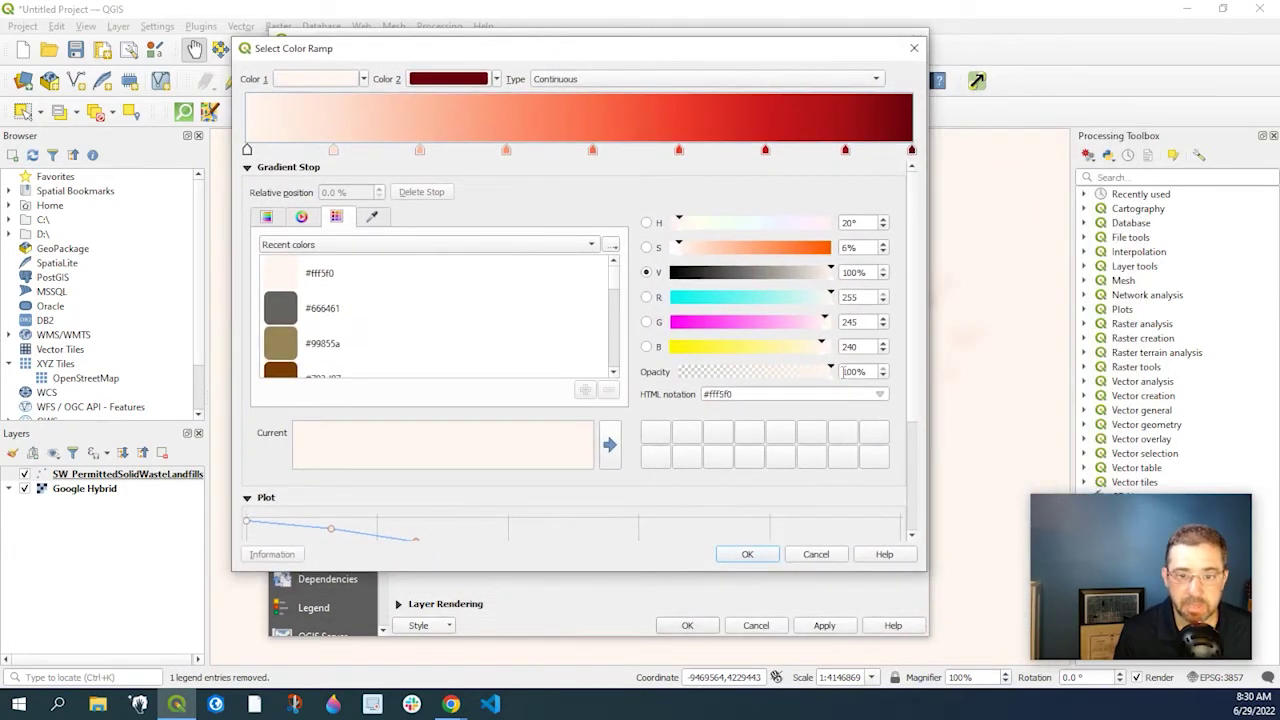
{"action": "left_click_drag", "start_coordinate": [875, 371], "coordinate": [705, 350]}
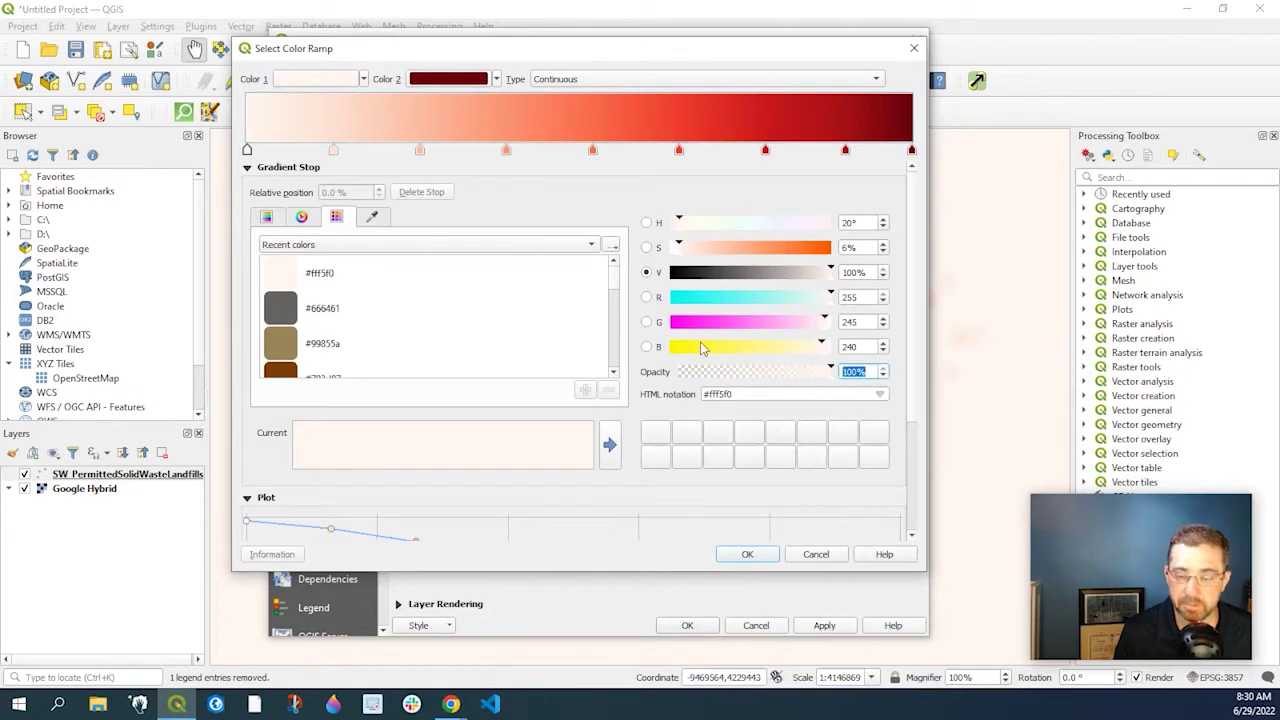
{"action": "type", "text": "0"}
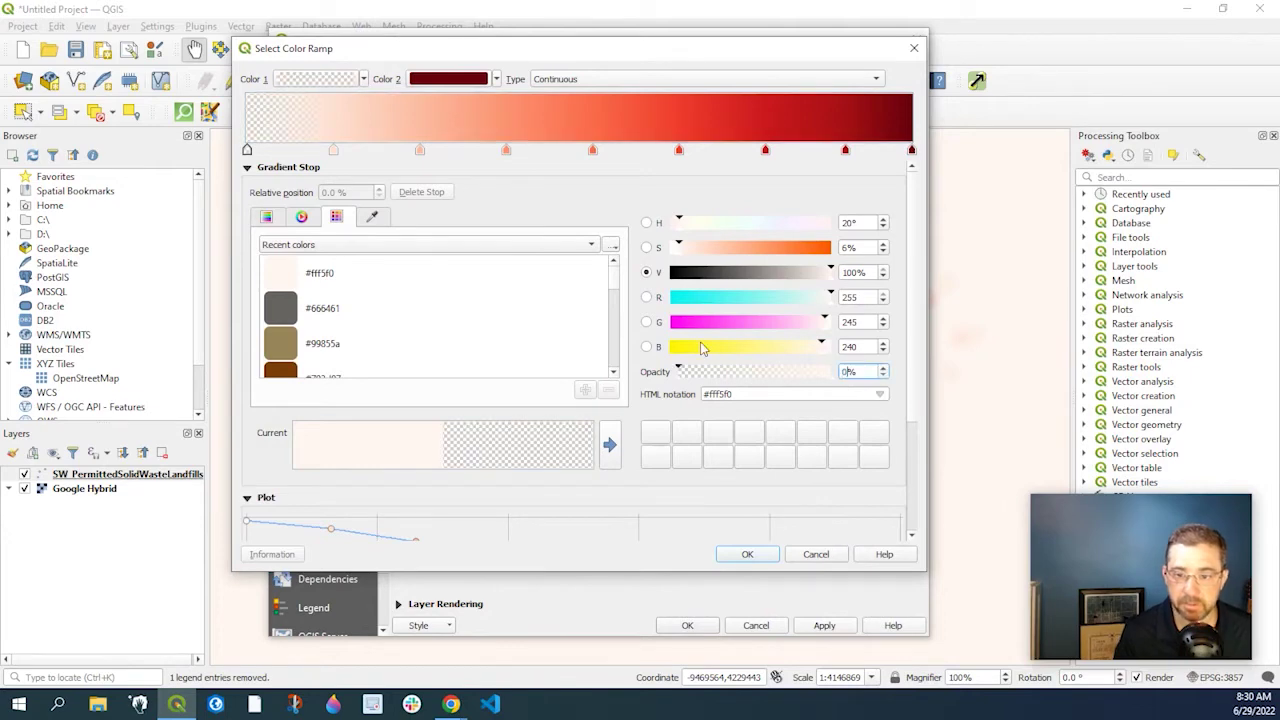
{"action": "left_click", "coordinate": [752, 556]}
{"action": "left_click", "coordinate": [818, 626]}
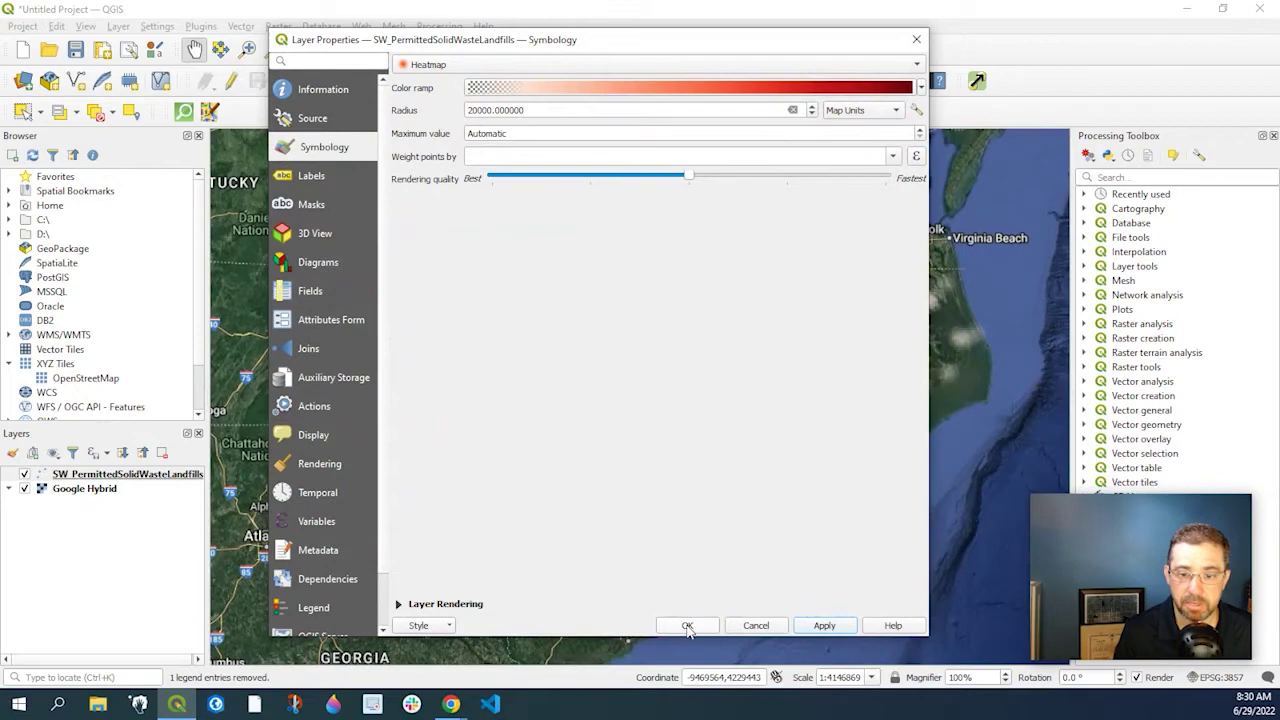
Close Layer Properties, keeping the translucent heatmap, and start a Processing Toolbox search.
{"action": "left_click", "coordinate": [692, 626]}
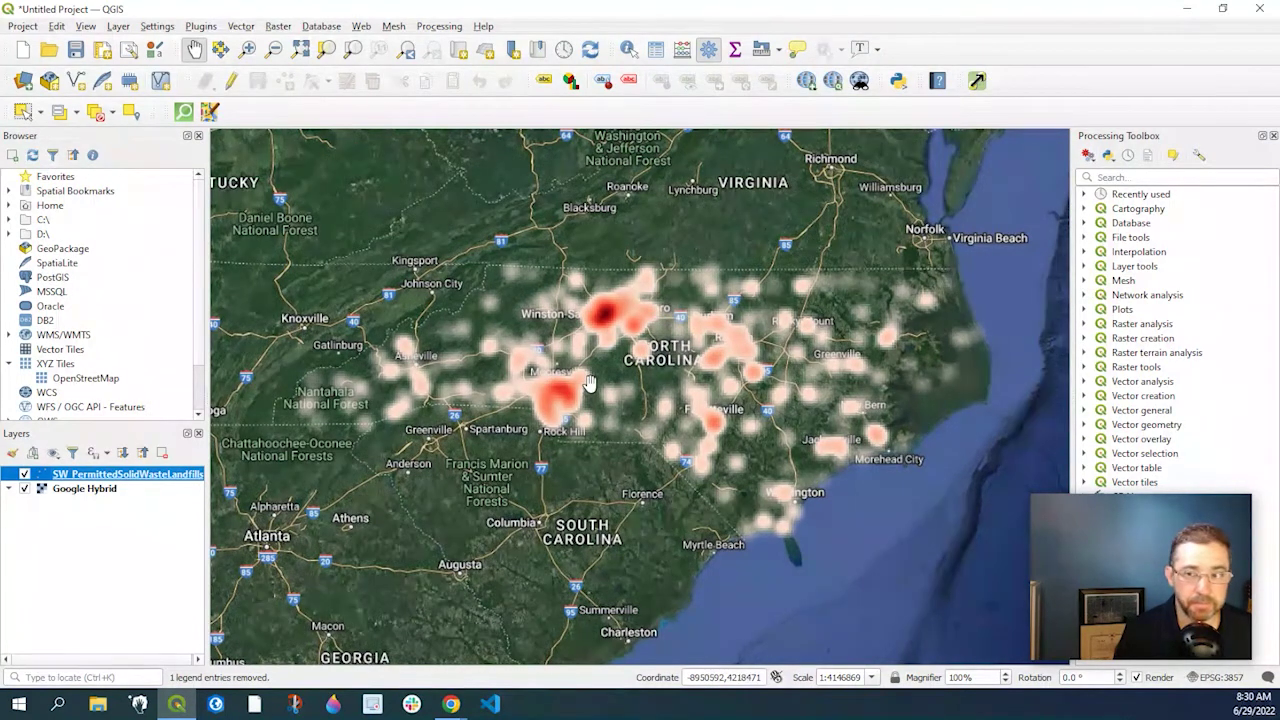
{"action": "left_click", "coordinate": [1127, 177]}
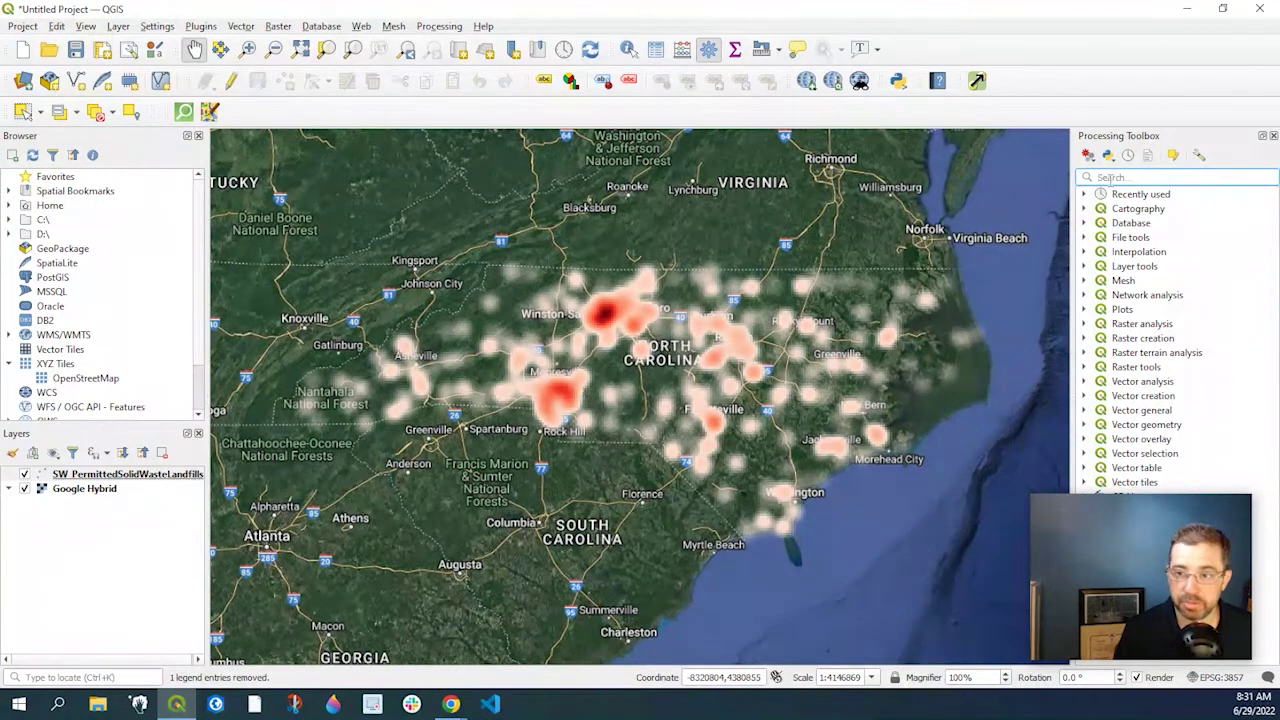
Open Heatmap (Kernel Density Estimation) and enter a 20000-meter radius and 100 rows.
{"action": "type", "text": "Heat"}
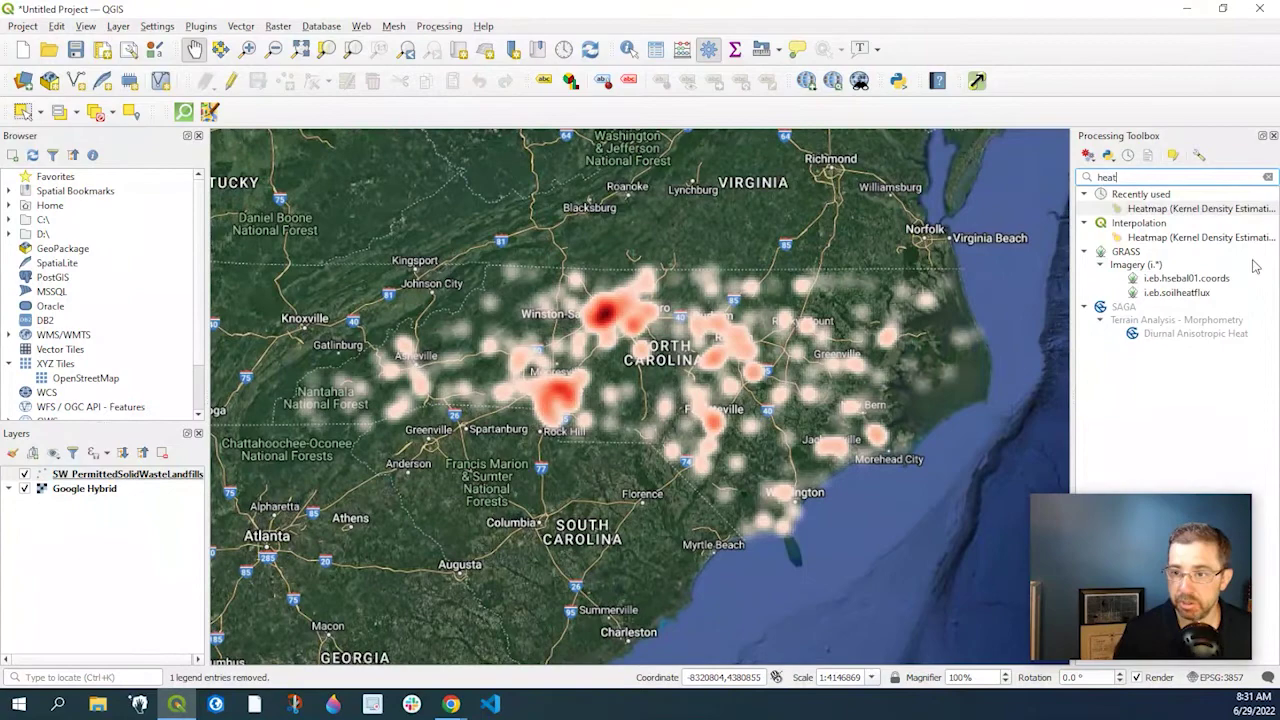
{"action": "double_click", "coordinate": [1176, 240]}
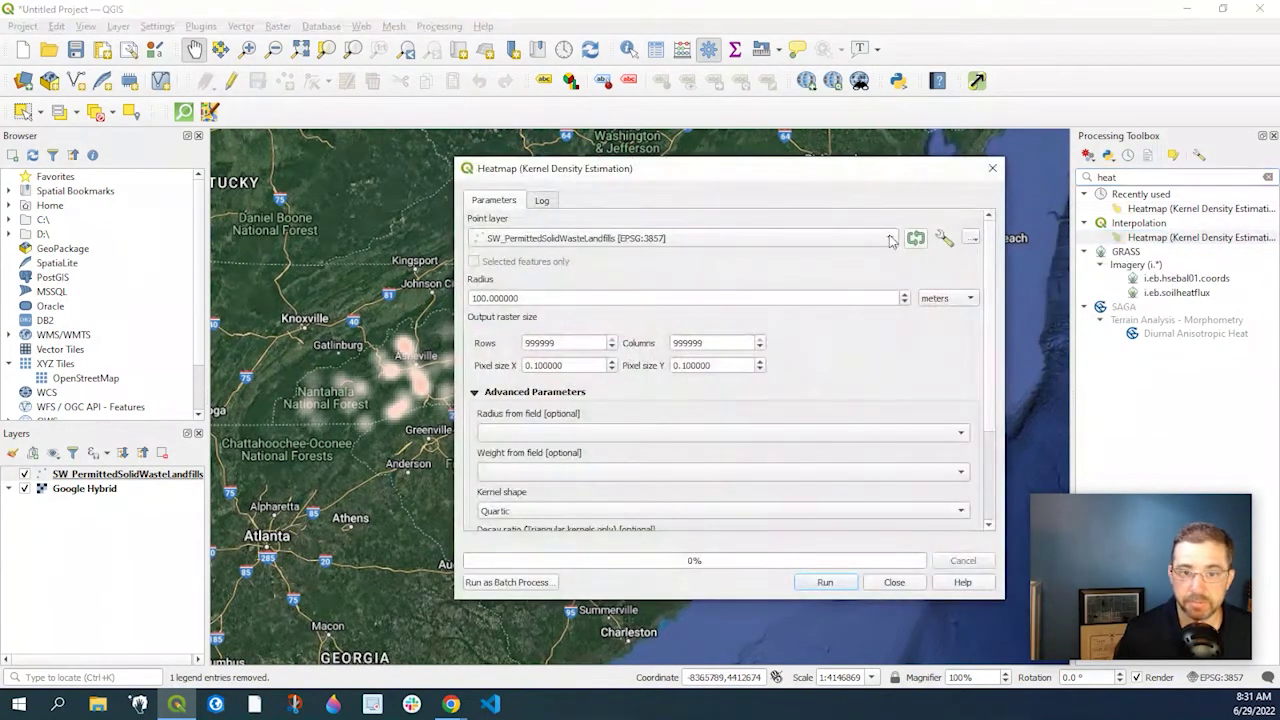
{"action": "left_click_drag", "start_coordinate": [712, 172], "coordinate": [562, 142]}
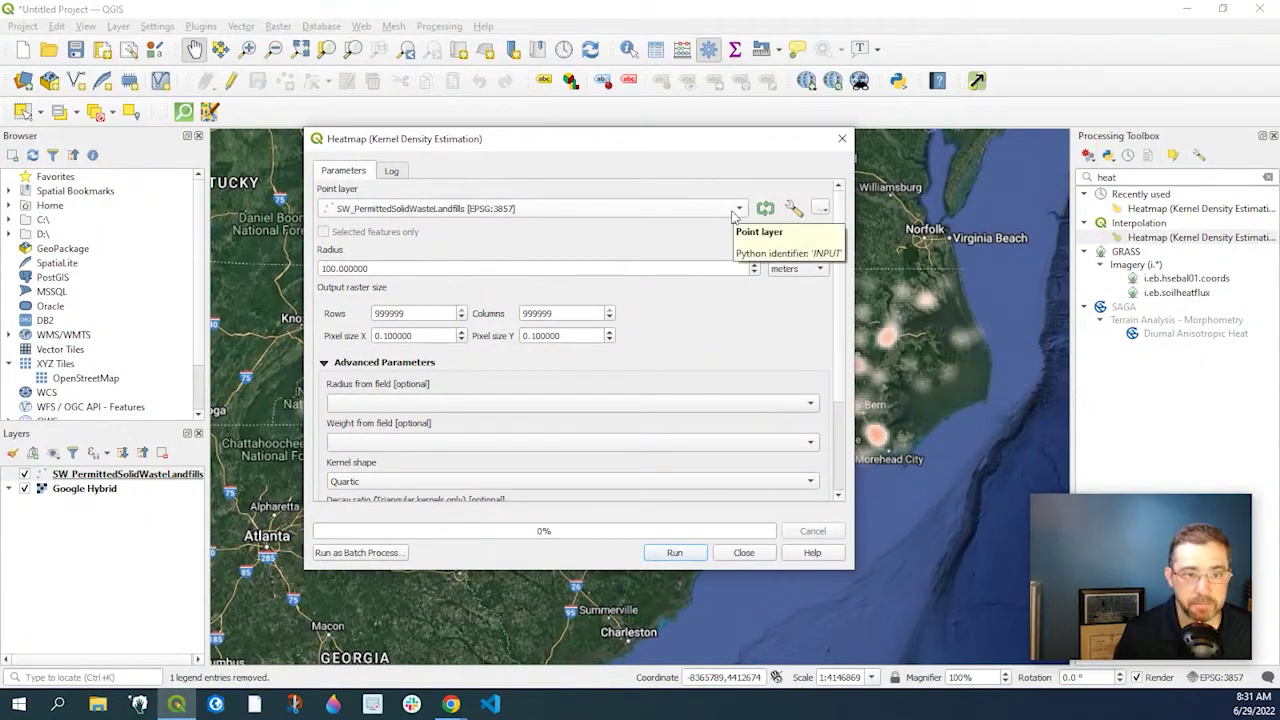
{"action": "double_click", "coordinate": [401, 268]}
{"action": "type", "text": "20"}
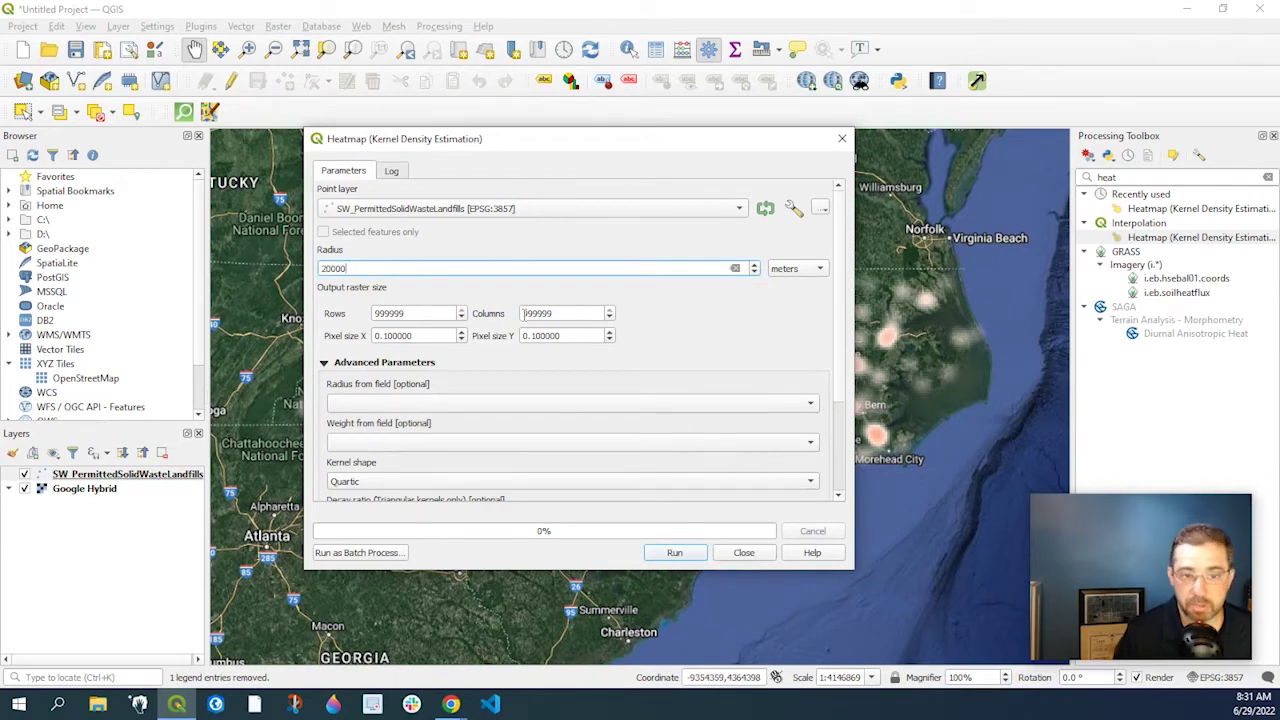
{"action": "double_click", "coordinate": [446, 313]}
{"action": "type", "text": "1"}
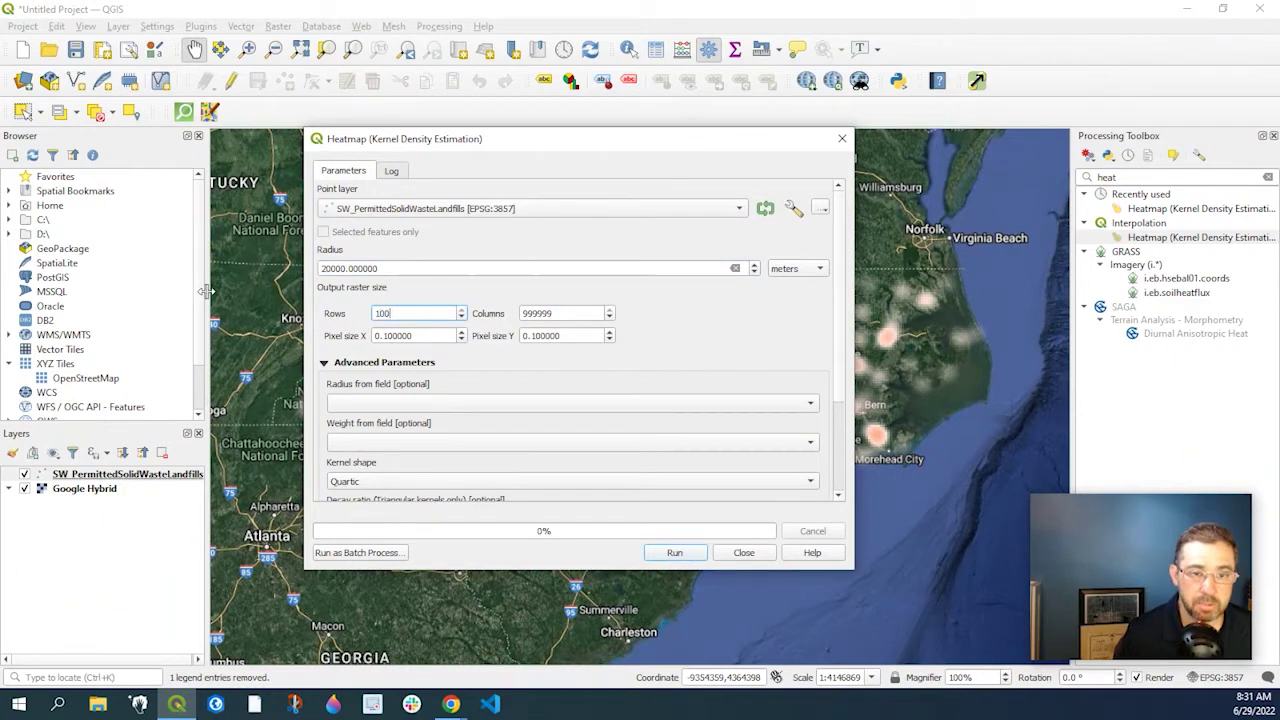
{"action": "type", "text": "00"}
{"action": "key", "text": "Tab"}
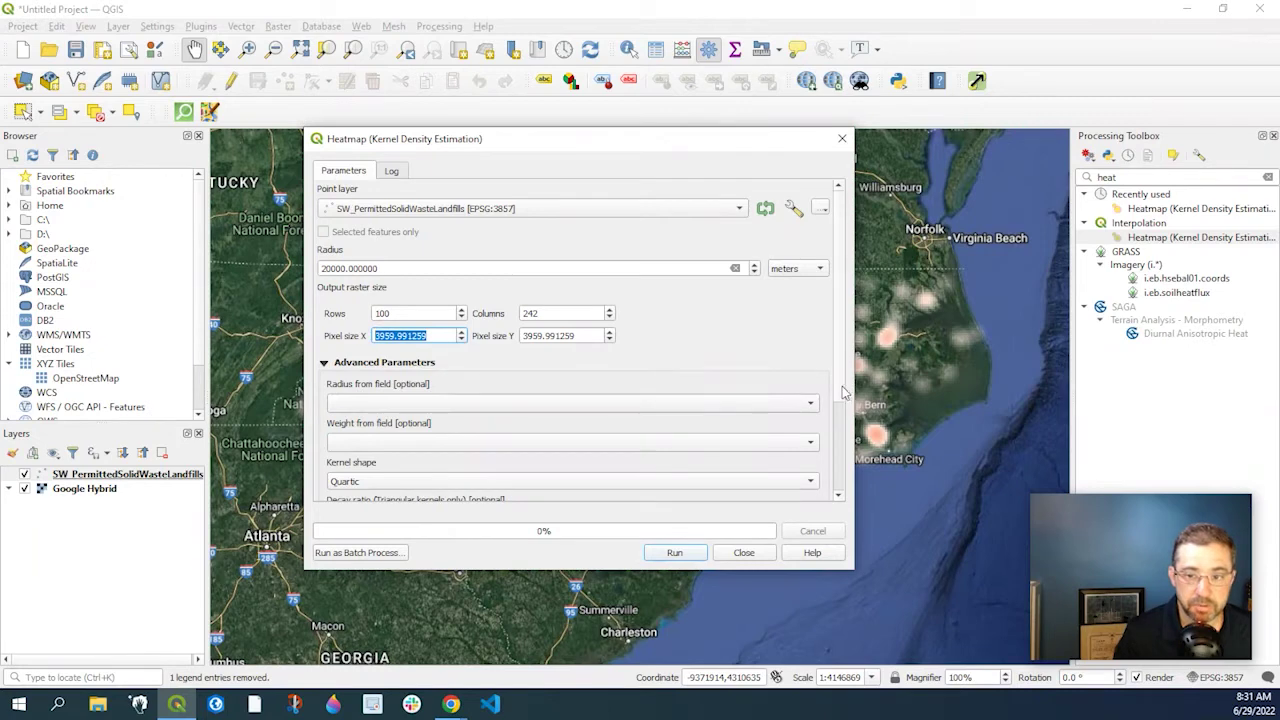
Keep the Quartic kernel shape and run the kernel density estimation.
{"action": "scroll", "coordinate": [838, 445], "scroll_direction": "down", "scroll_amount": 2}
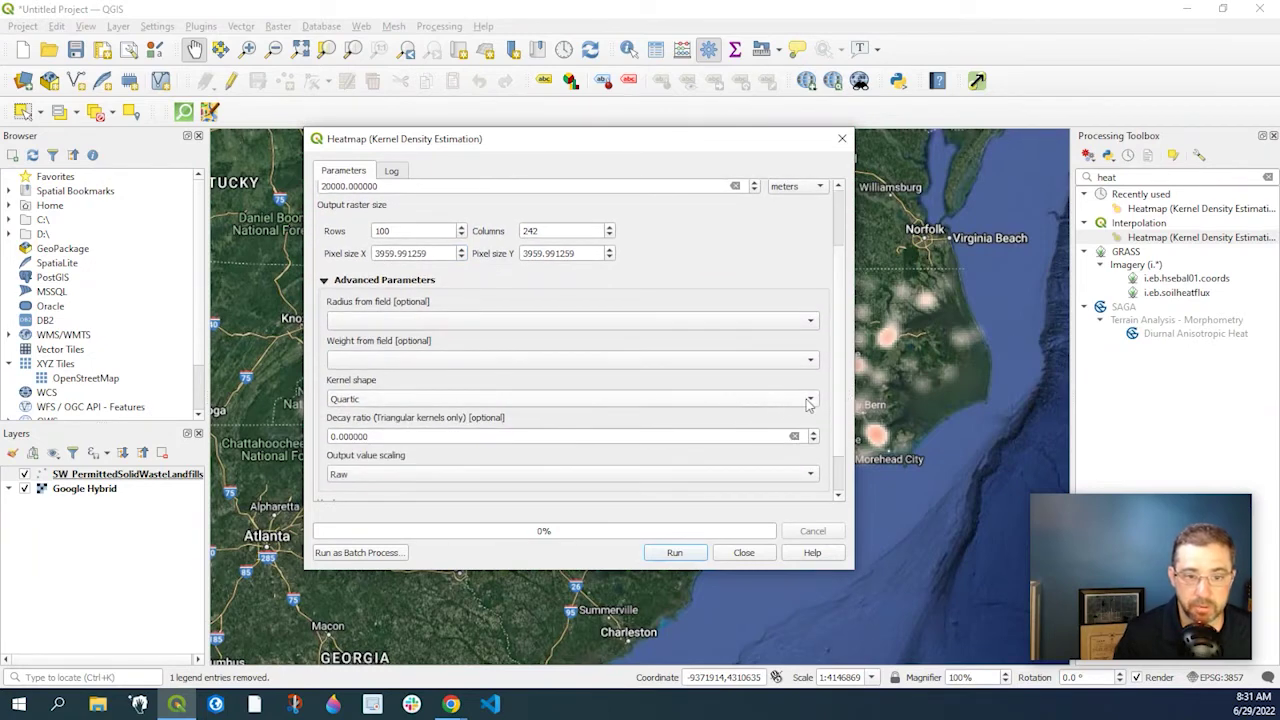
{"action": "left_click", "coordinate": [808, 405]}
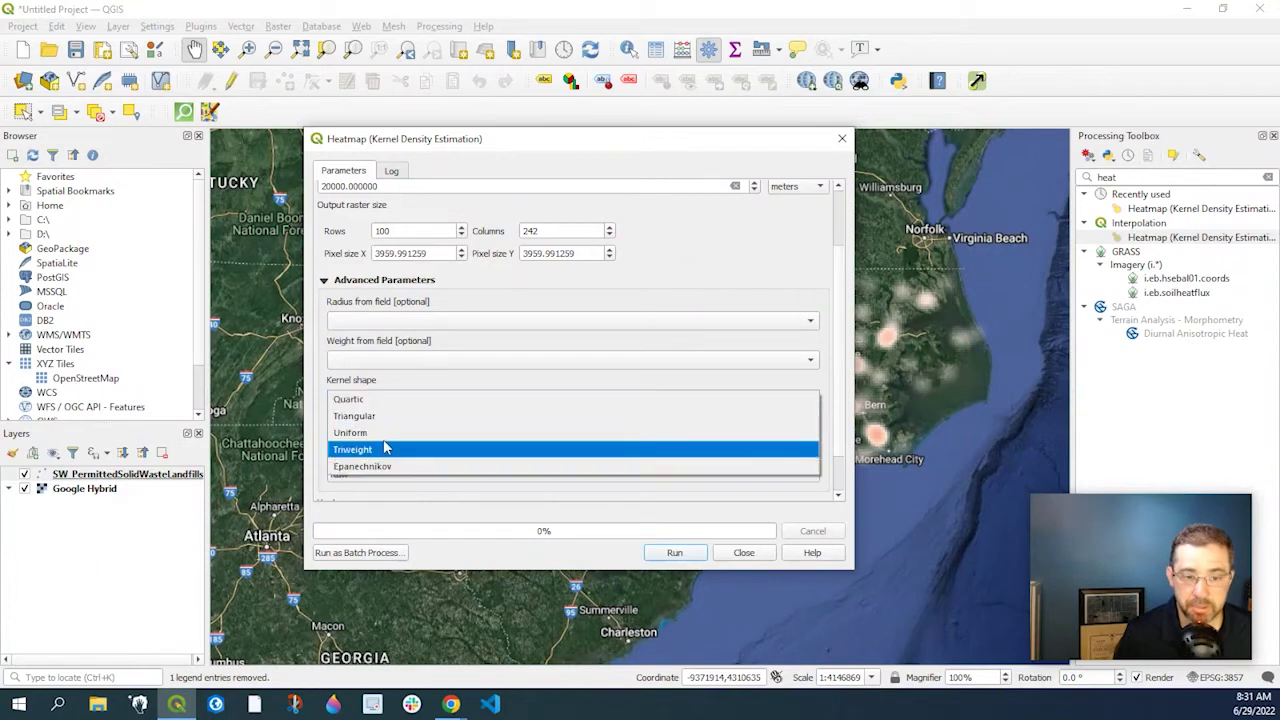
{"action": "left_click", "coordinate": [388, 400]}
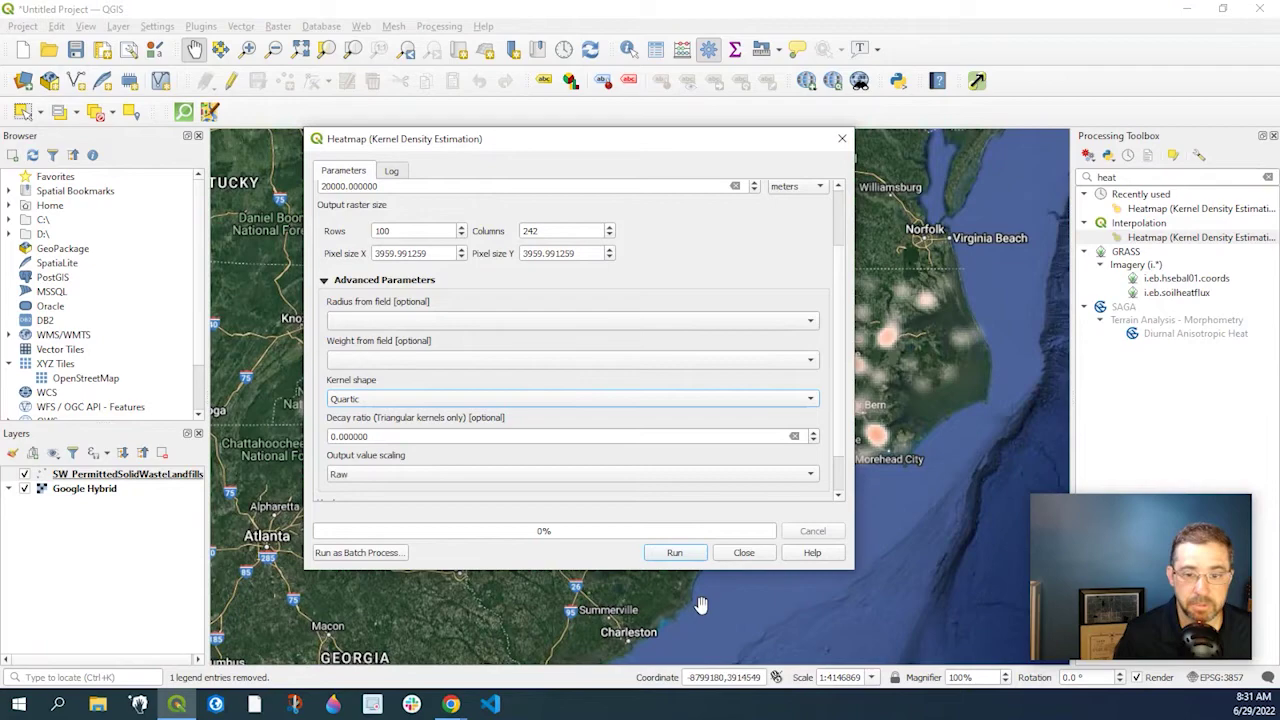
{"action": "left_click", "coordinate": [678, 556]}
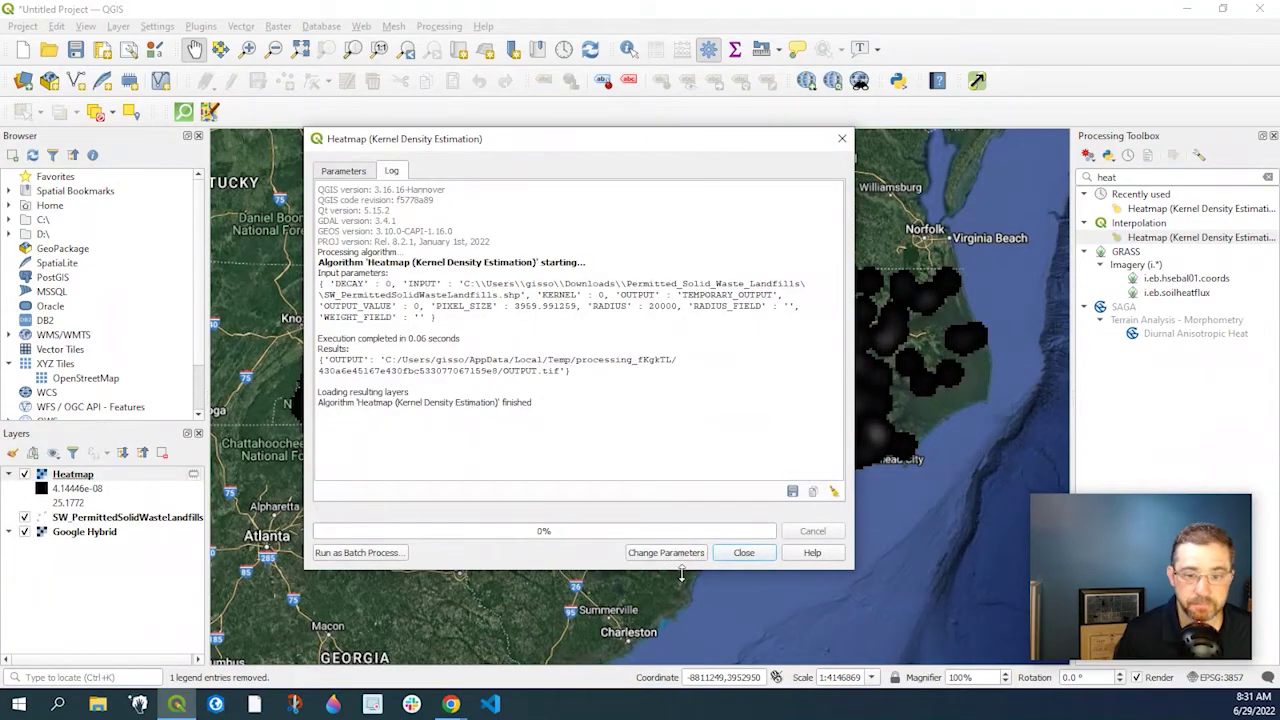
Close the heatmap tool and bring up the Heatmap layer's context menu.
{"action": "left_click", "coordinate": [746, 554]}
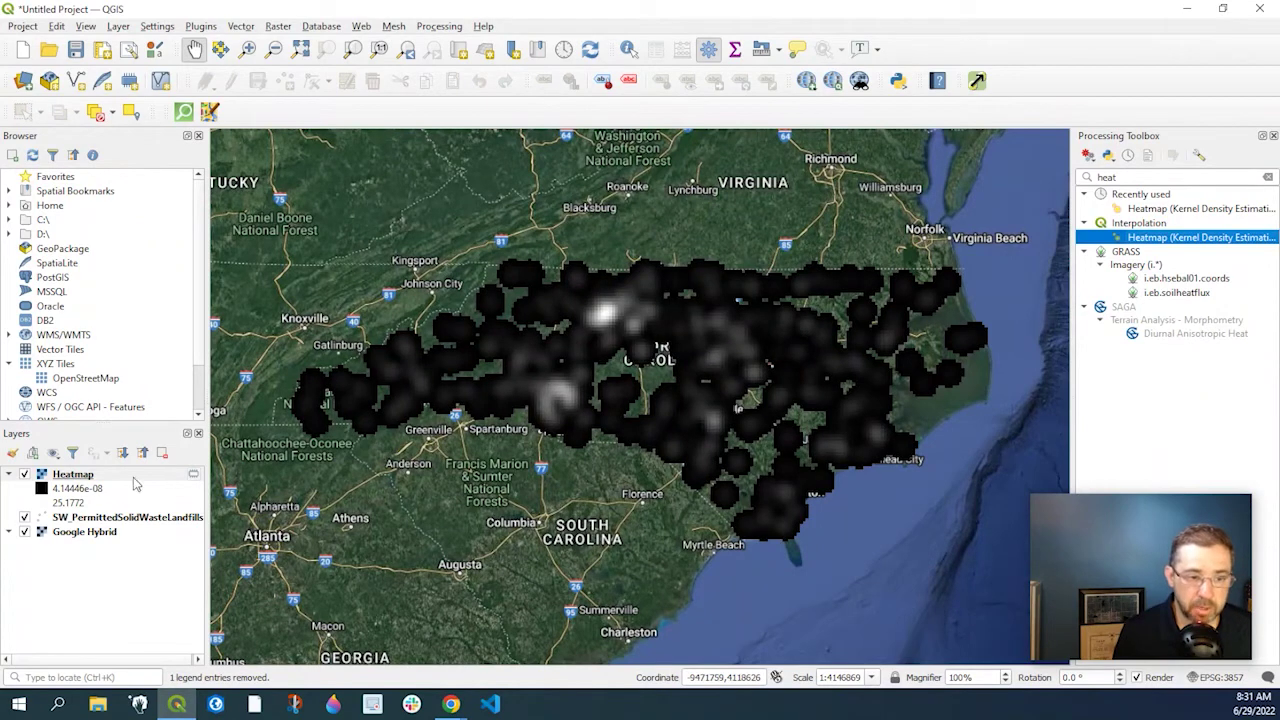
{"action": "right_click", "coordinate": [78, 484]}
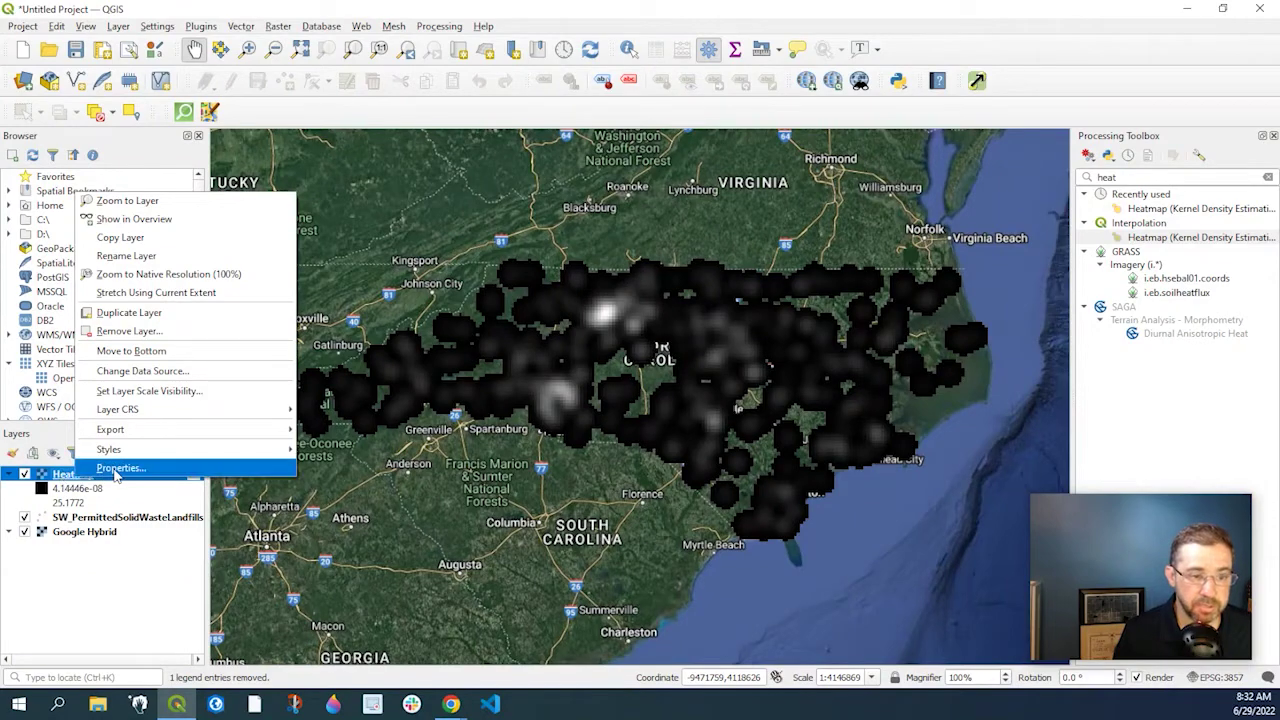
Render the Heatmap raster as singleband pseudocolor with value 0 at 0 opacity, and apply.
{"action": "left_click", "coordinate": [116, 468]}
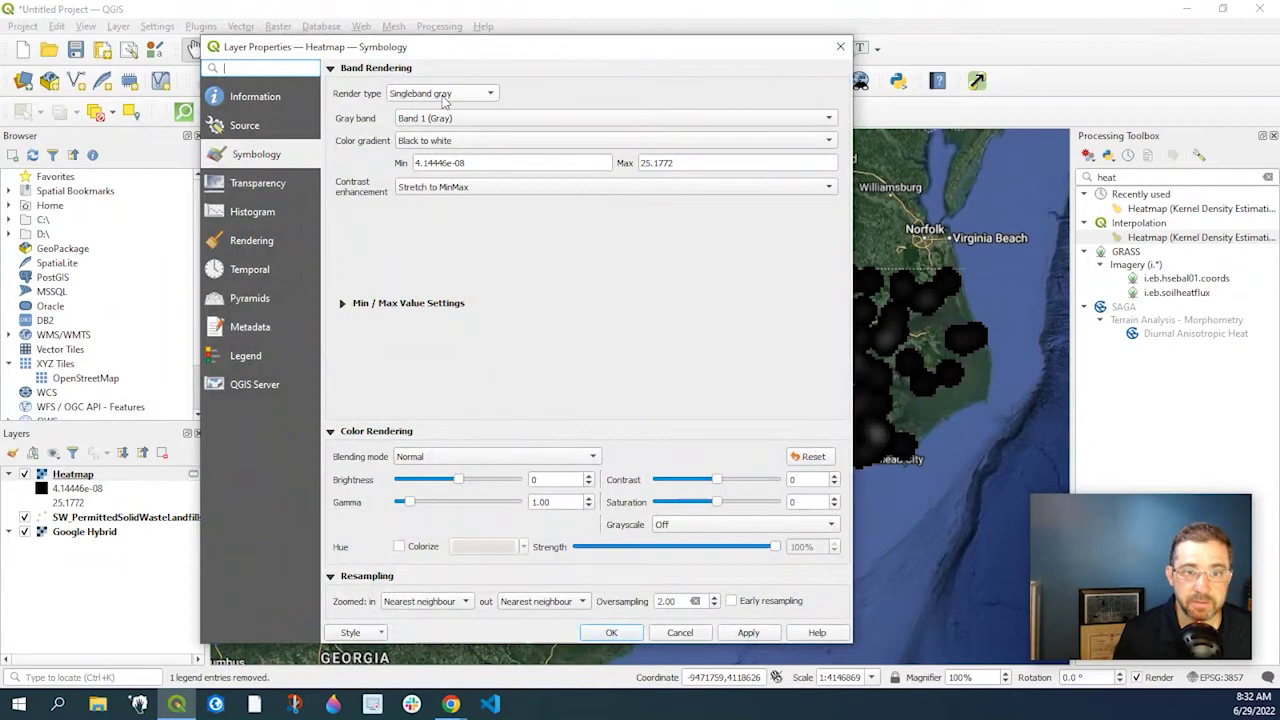
{"action": "left_click", "coordinate": [448, 98]}
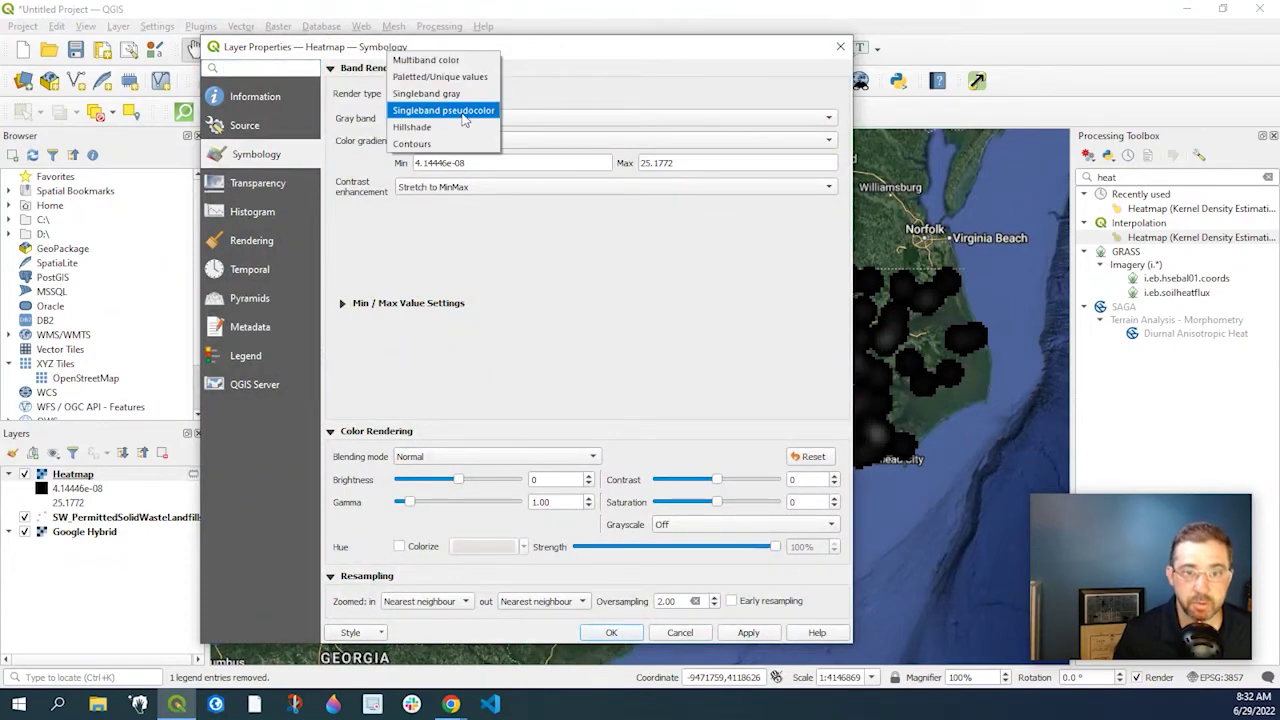
{"action": "left_click", "coordinate": [464, 112]}
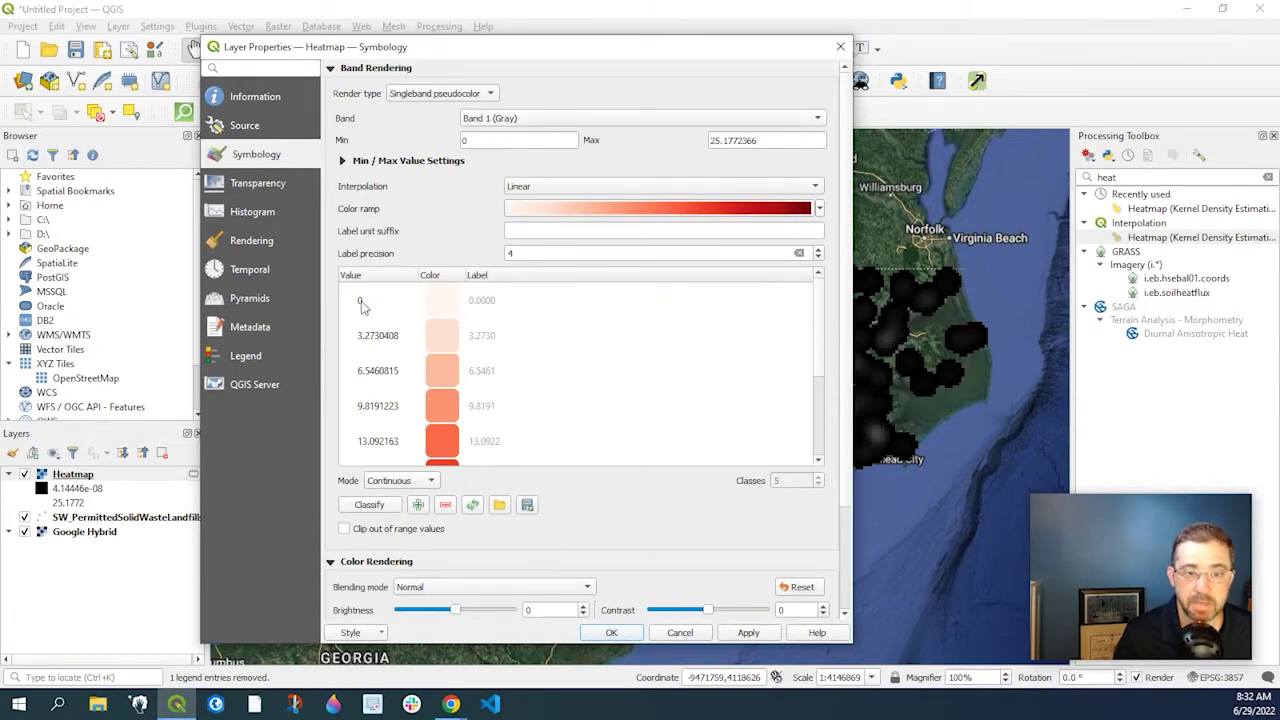
{"action": "right_click", "coordinate": [444, 300]}
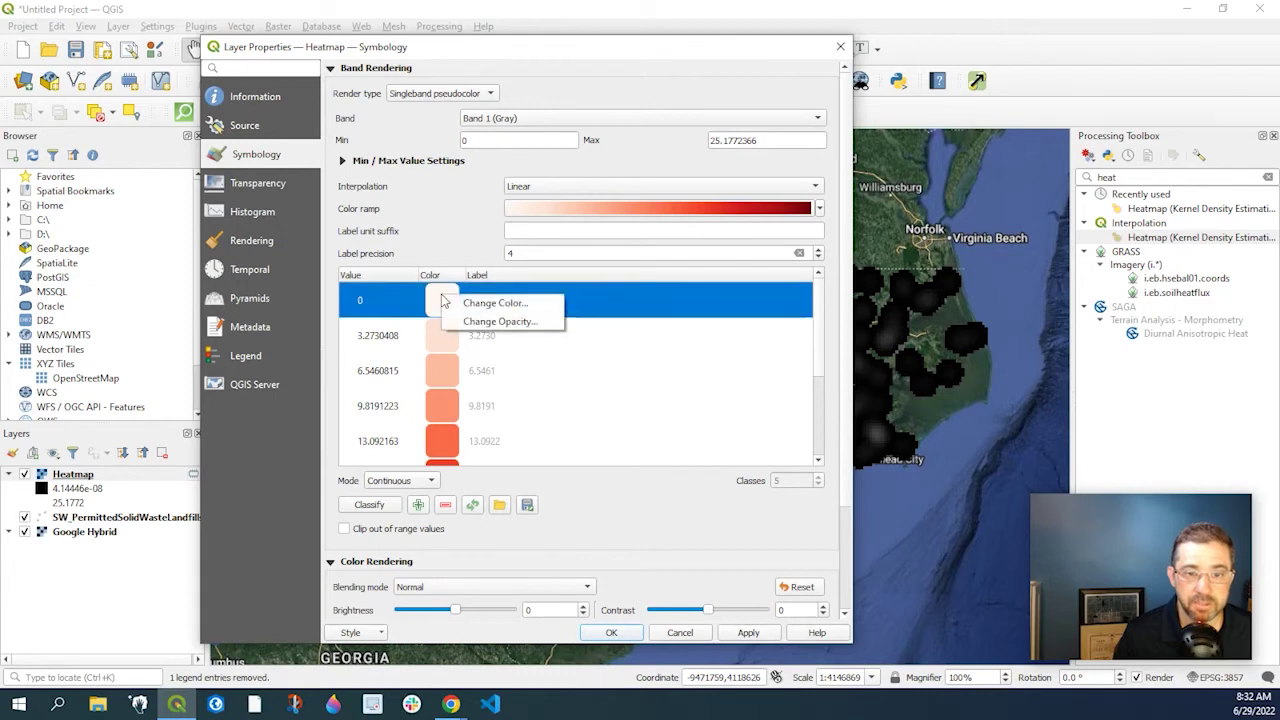
{"action": "left_click", "coordinate": [470, 321]}
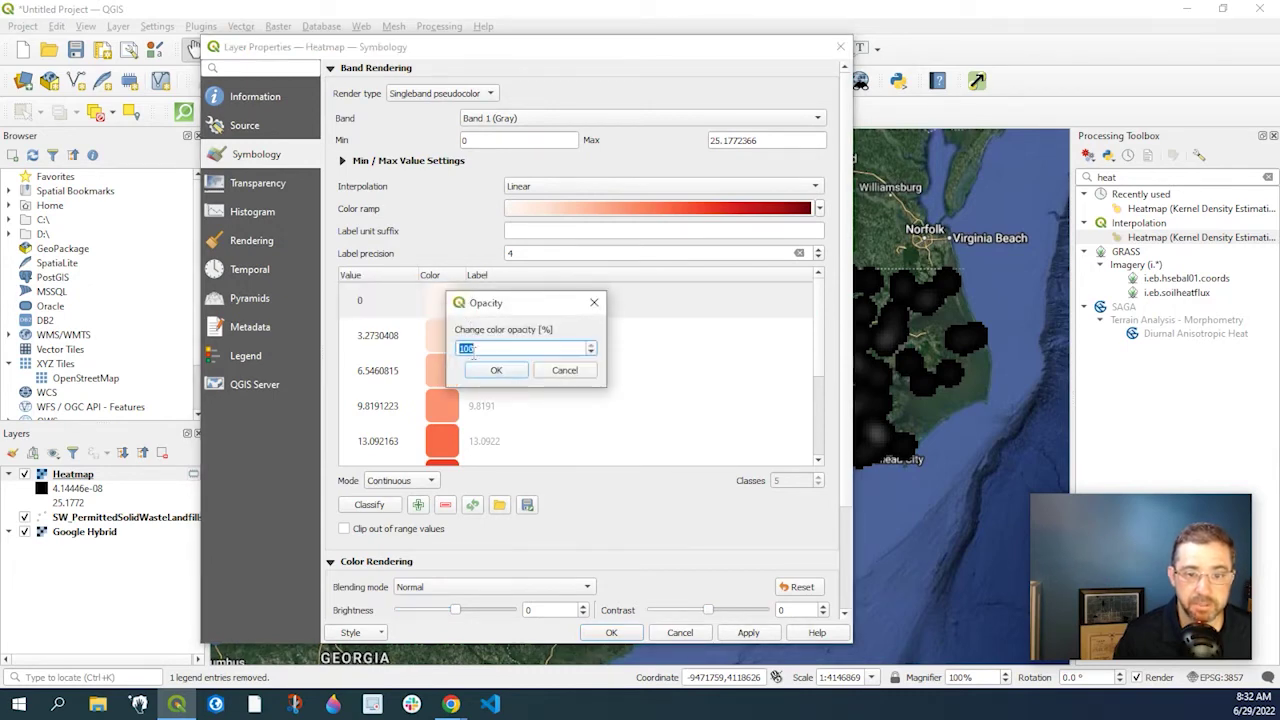
{"action": "type", "text": "0"}
{"action": "left_click", "coordinate": [482, 371]}
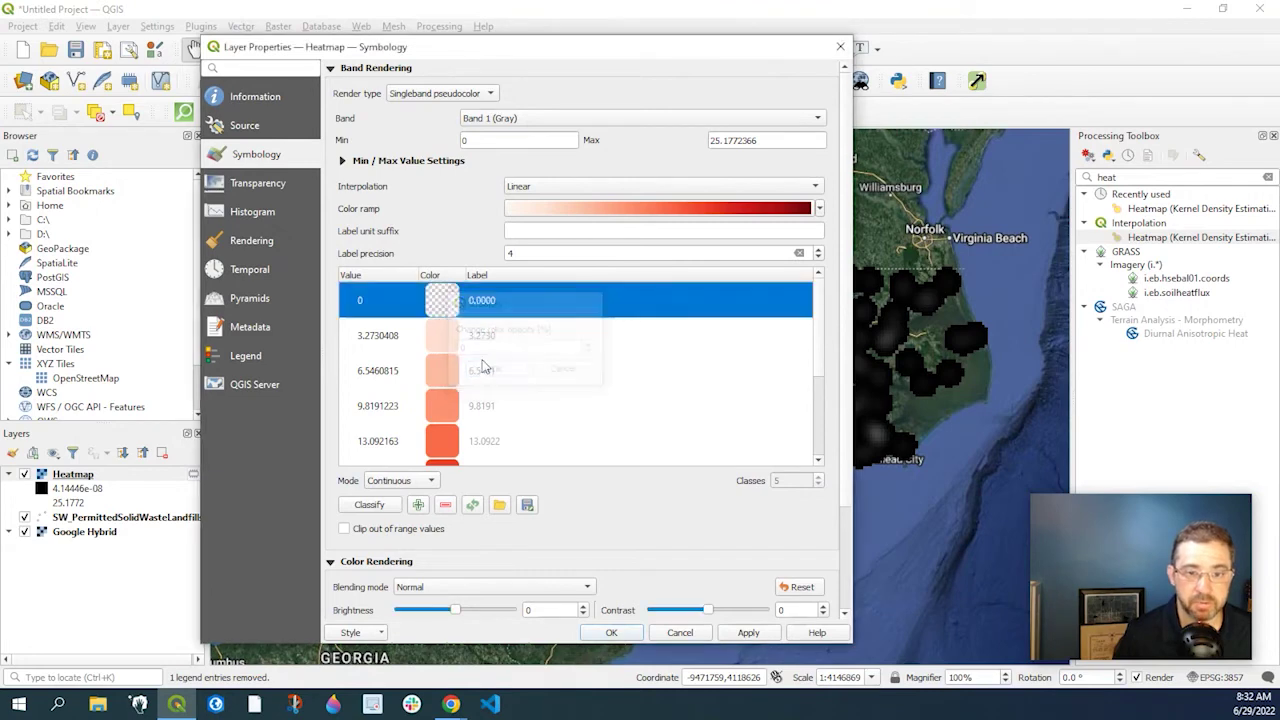
{"action": "left_click", "coordinate": [748, 633]}
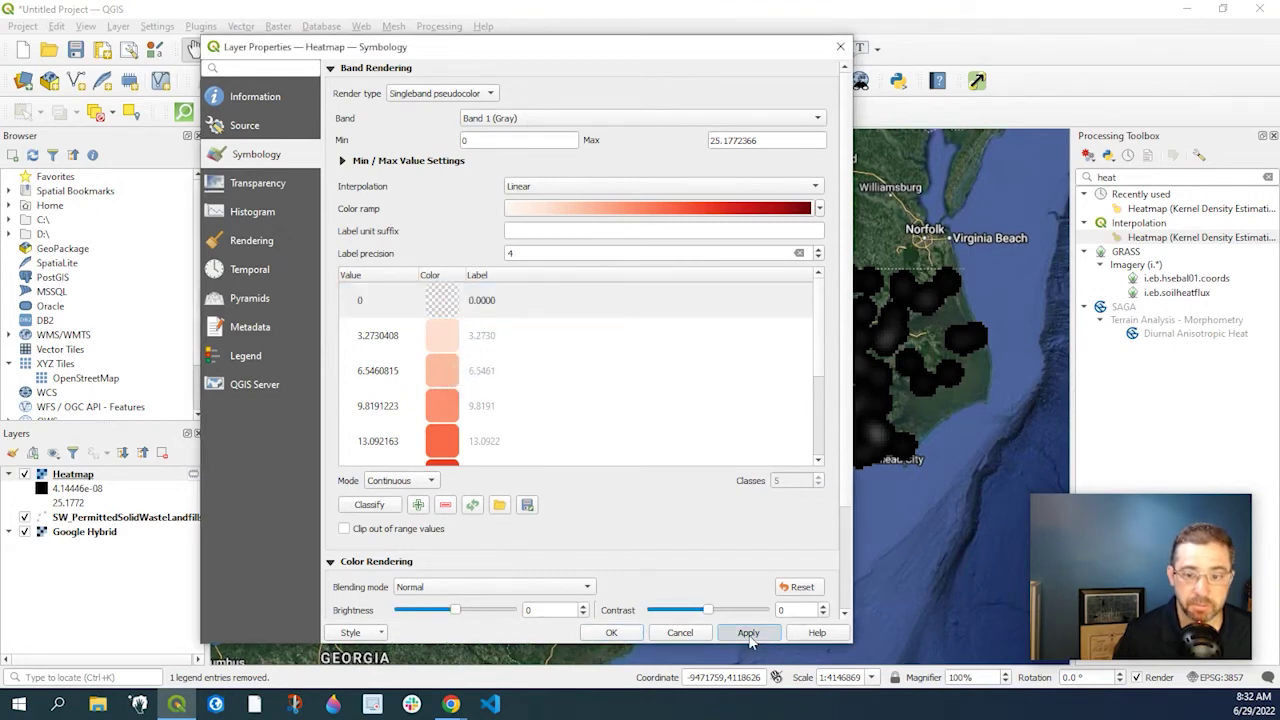
Confirm the styling, toggle the Heatmap layer's visibility, then reopen and cancel its properties.
{"action": "left_click", "coordinate": [612, 633]}
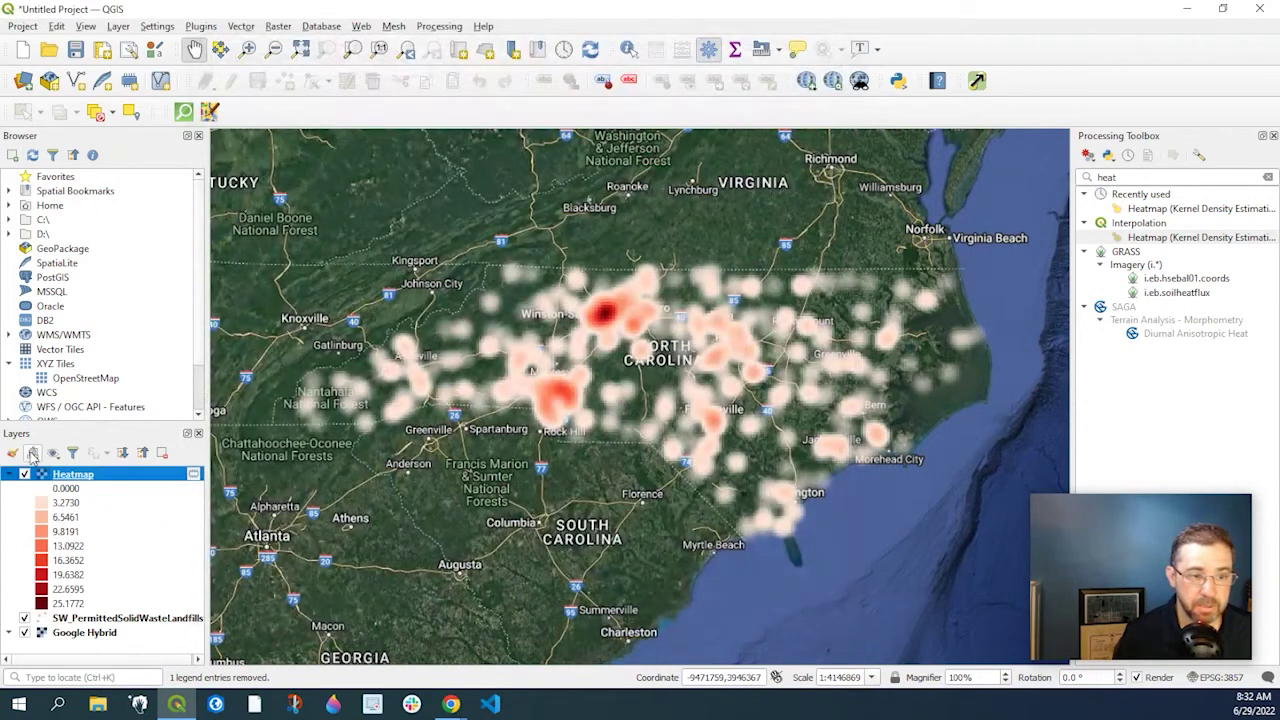
{"action": "left_click", "coordinate": [24, 474]}
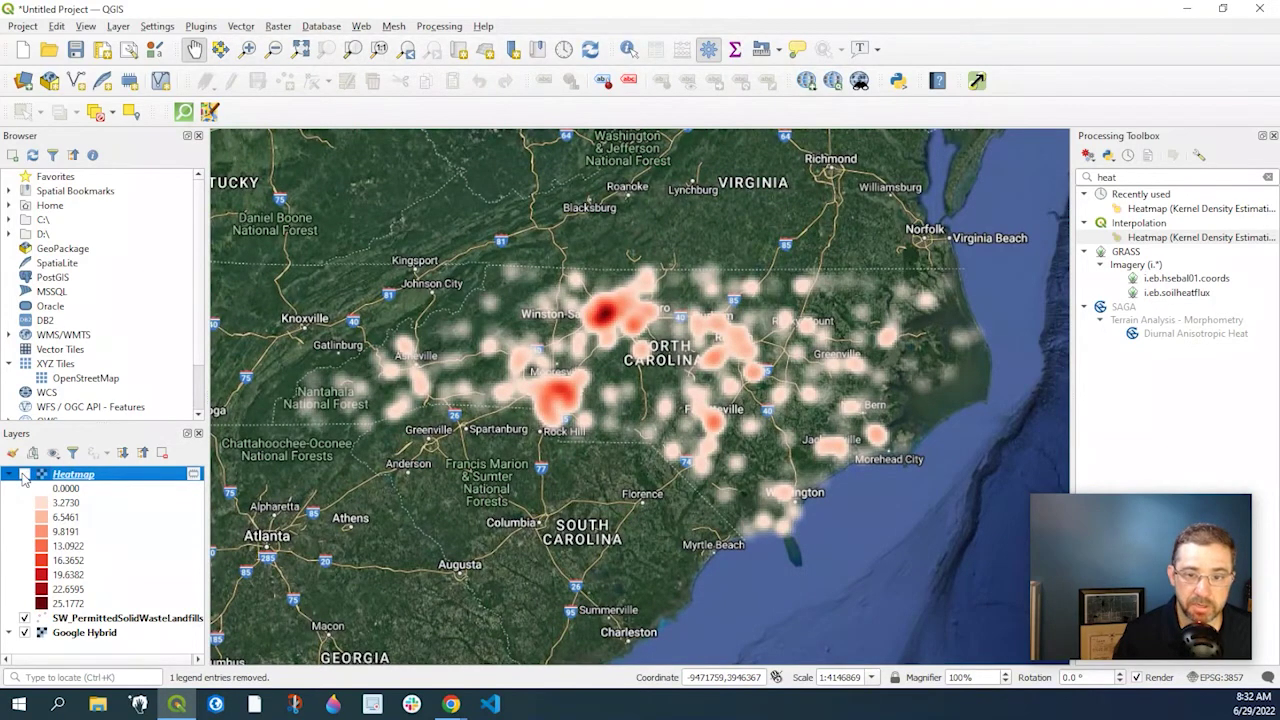
{"action": "left_click", "coordinate": [24, 474]}
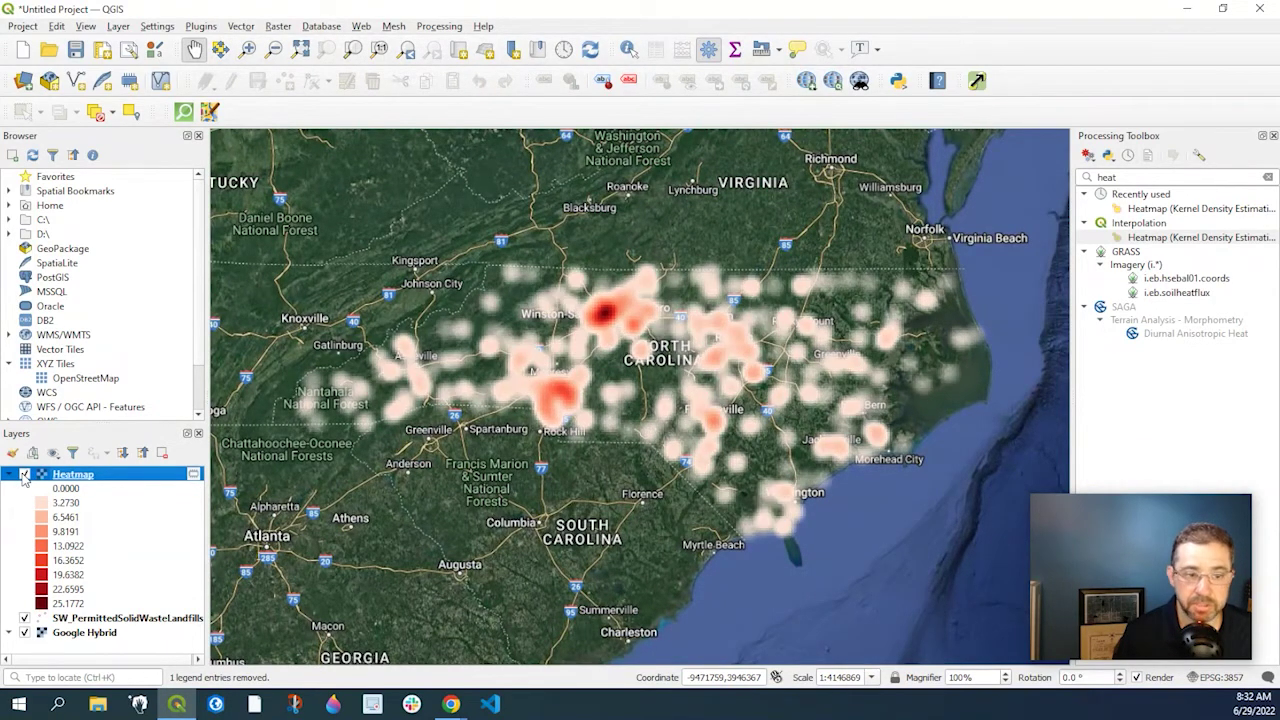
{"action": "left_click", "coordinate": [24, 474]}
{"action": "left_click", "coordinate": [24, 474]}
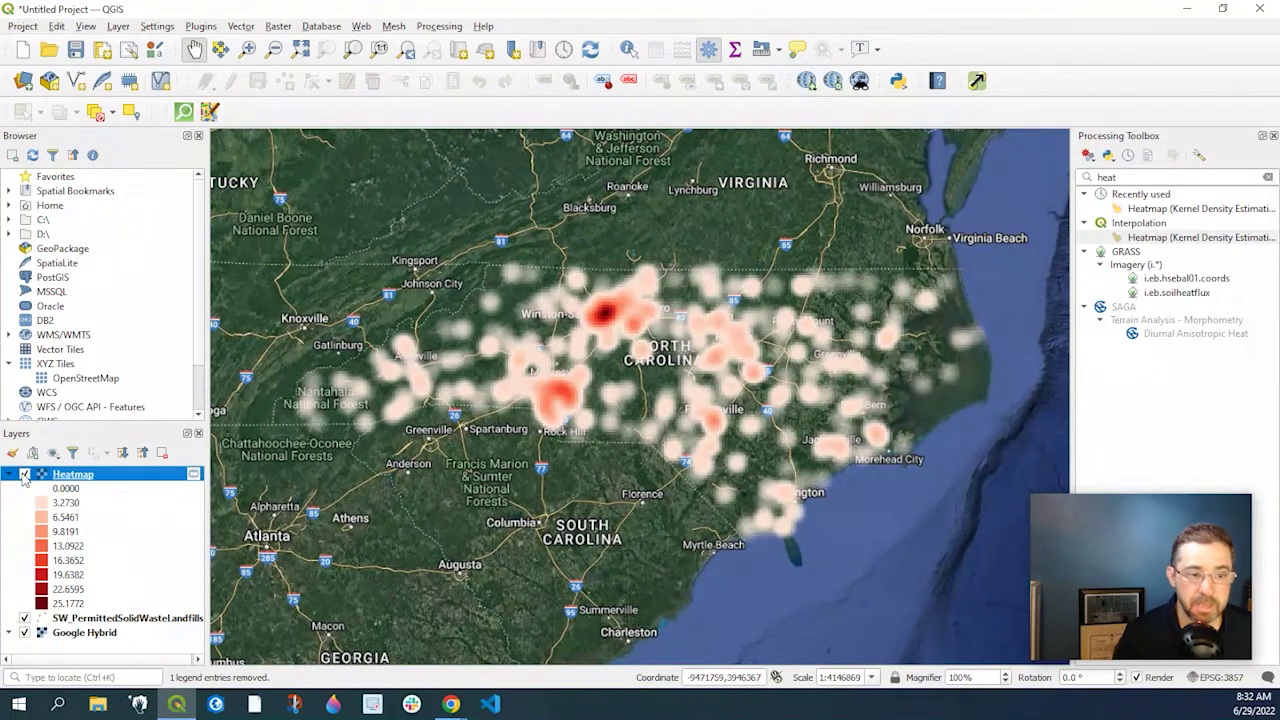
{"action": "double_click", "coordinate": [24, 474]}
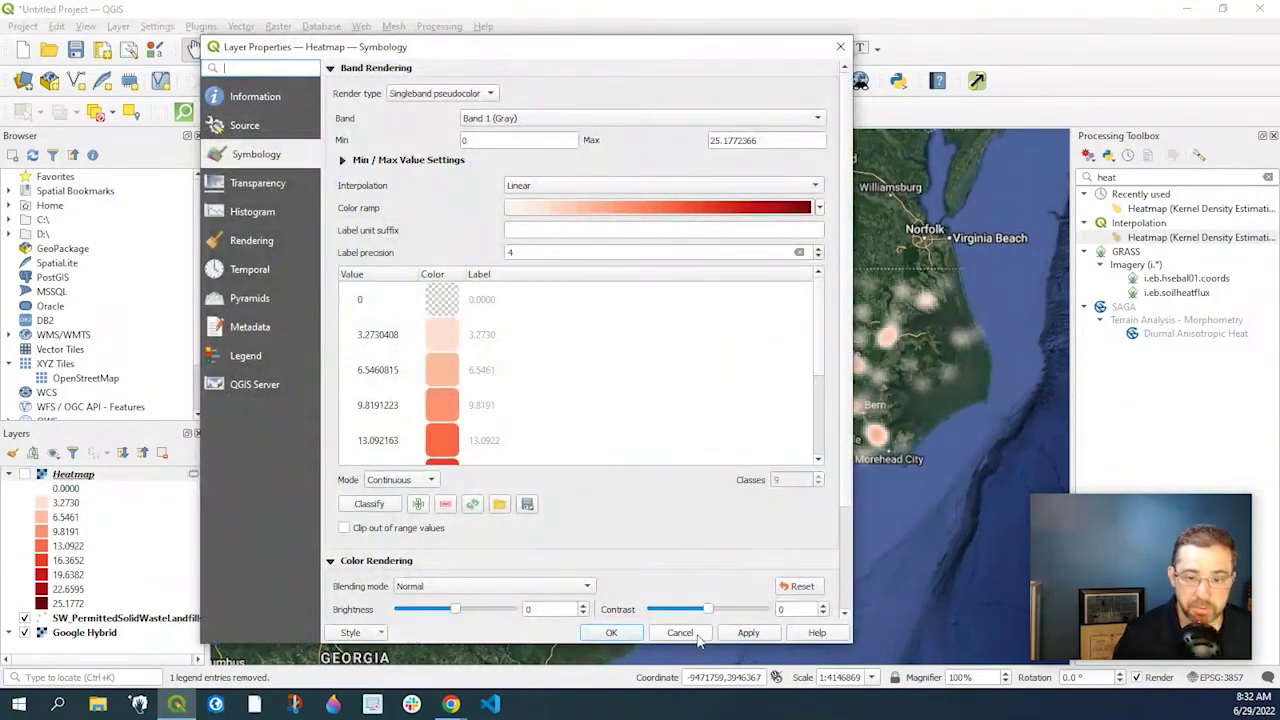
{"action": "left_click", "coordinate": [698, 640]}
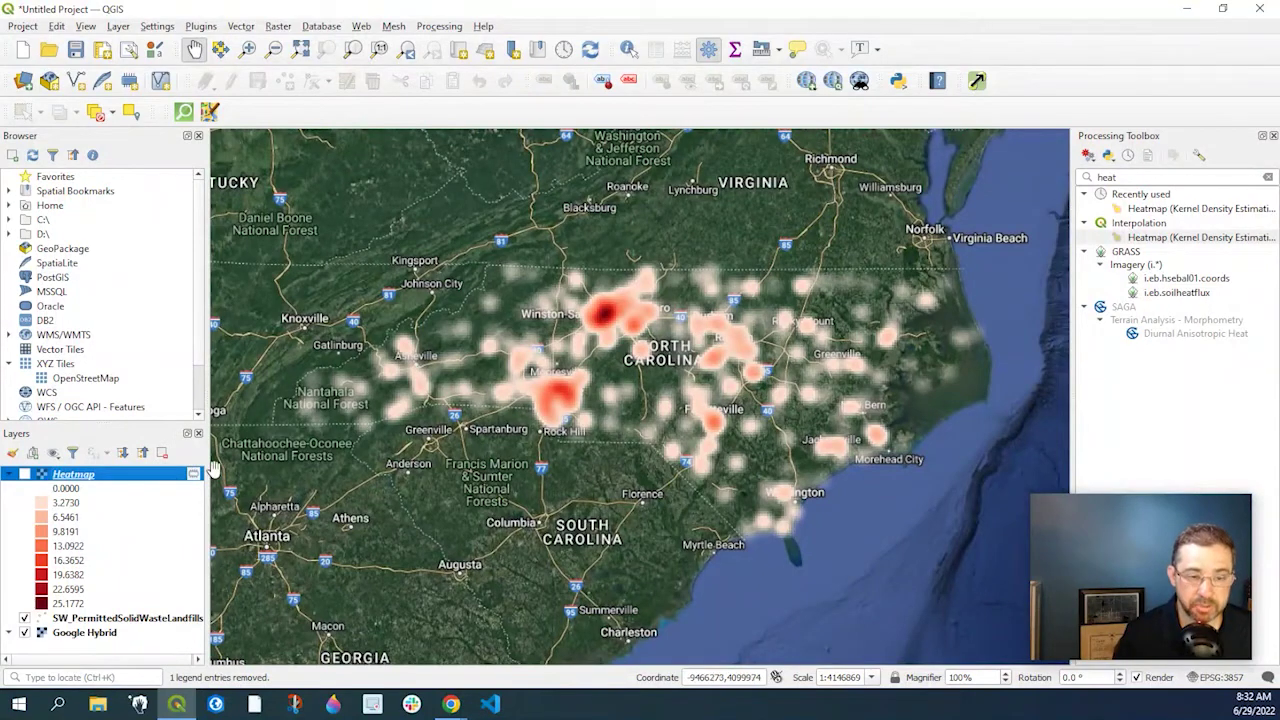
{"action": "right_click", "coordinate": [93, 478]}
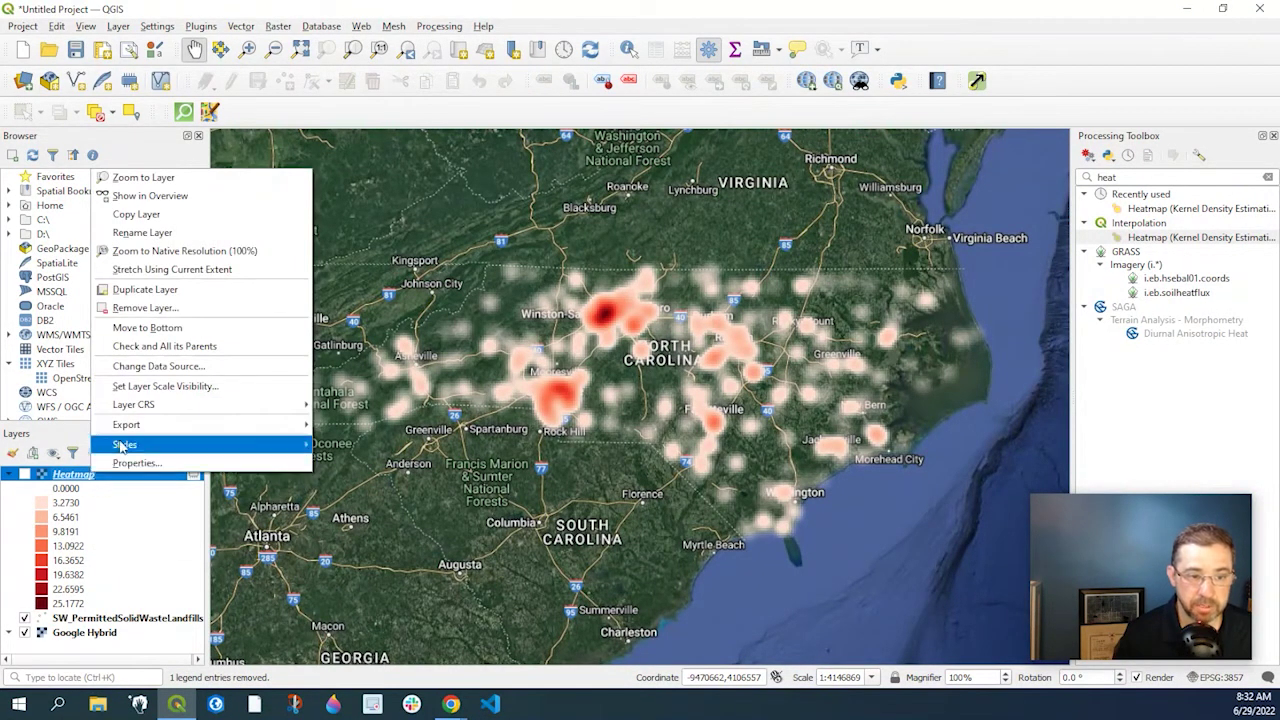
{"action": "mouse_move", "coordinate": [163, 425]}
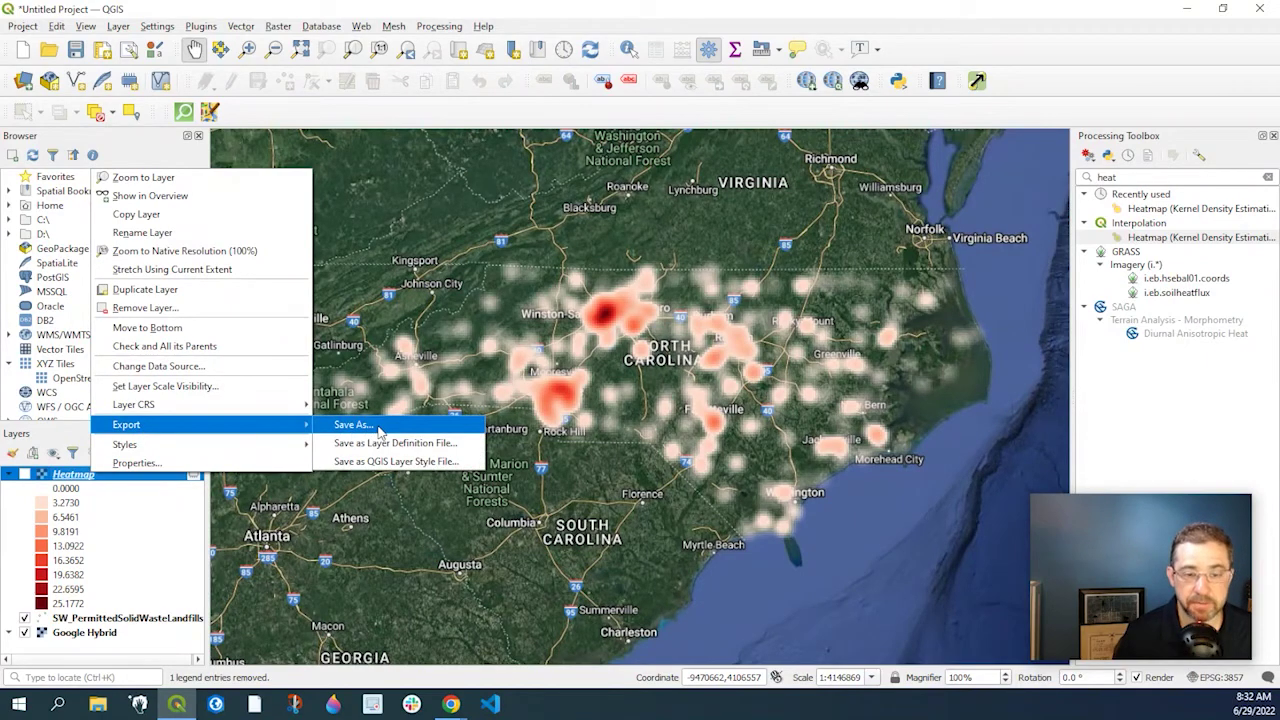
{"action": "left_click_drag", "start_coordinate": [318, 560], "coordinate": [645, 403]}
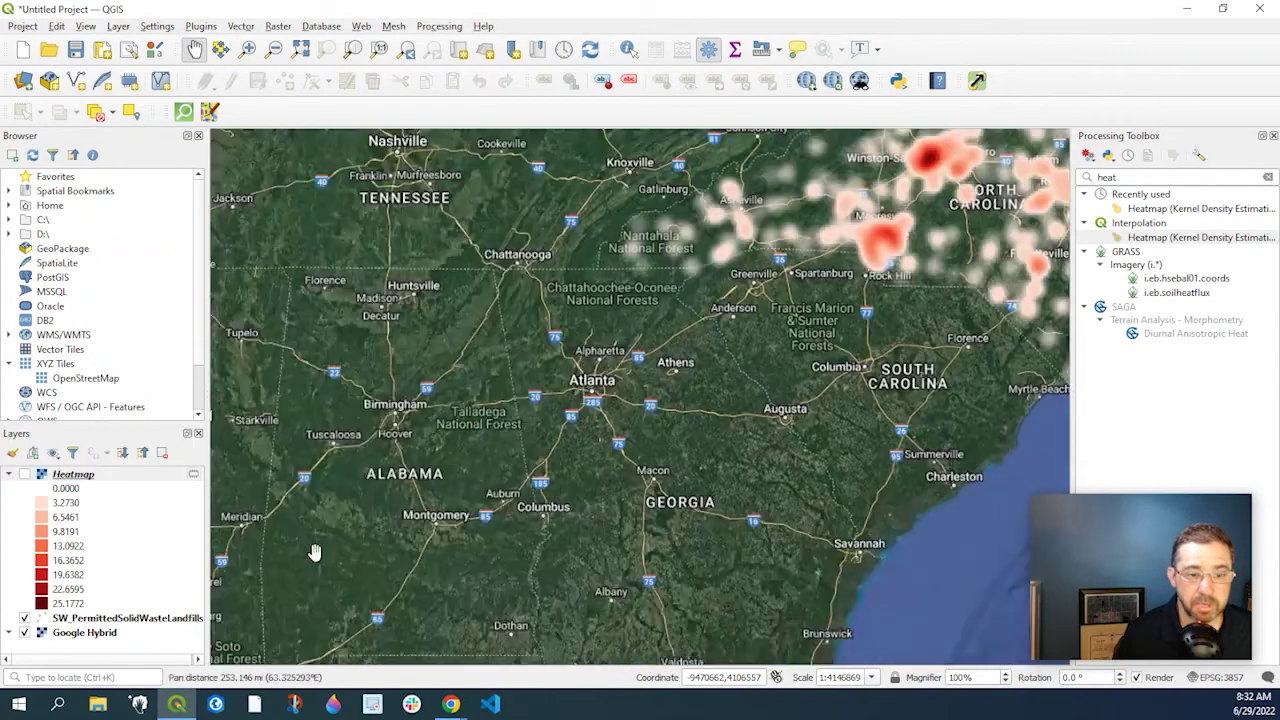
{"action": "left_click_drag", "start_coordinate": [498, 484], "coordinate": [230, 583]}
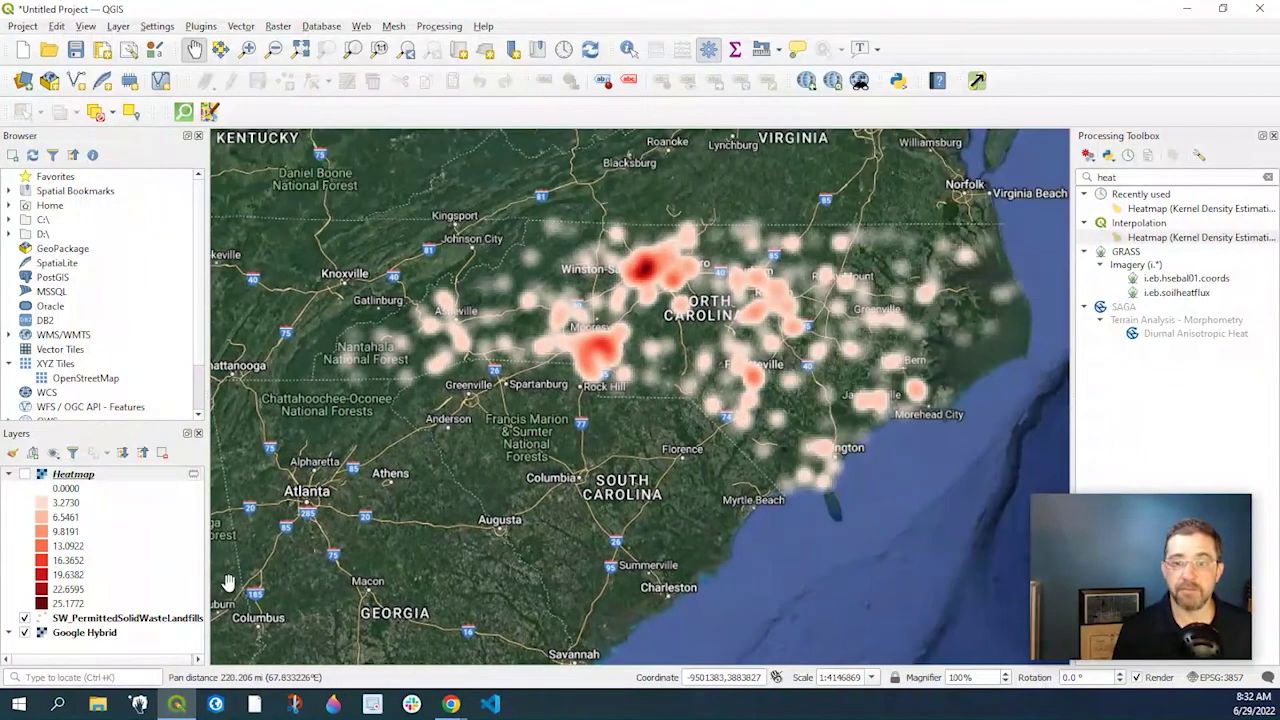